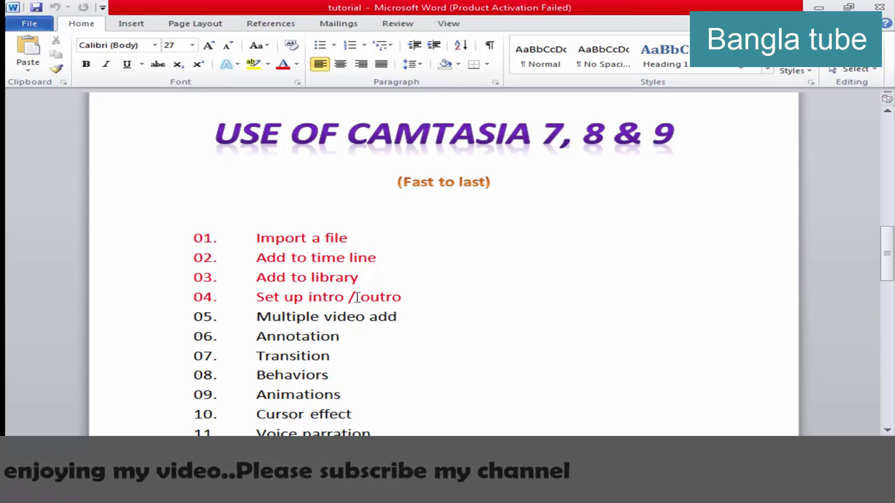
Review the Camtasia tutorial topic list and highlight the topics from Multiple video add to Add a caption
scroll(387, 359, down, 3)
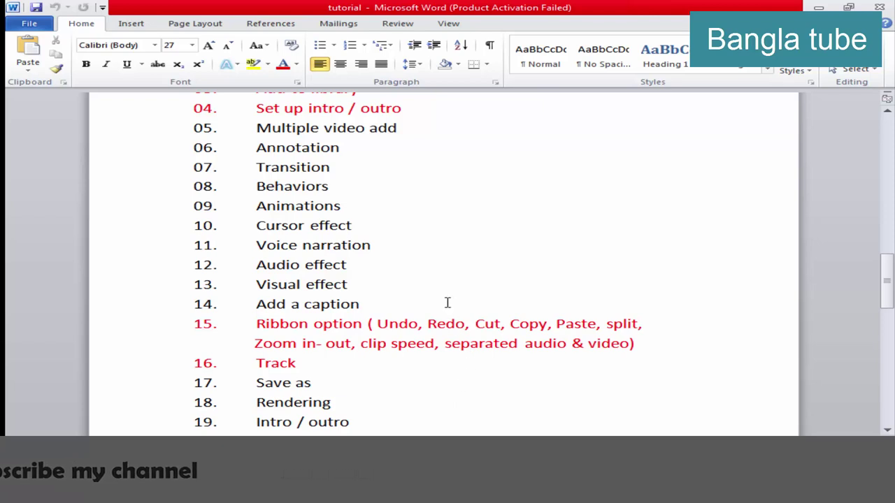
scroll(447, 302, up, 2)
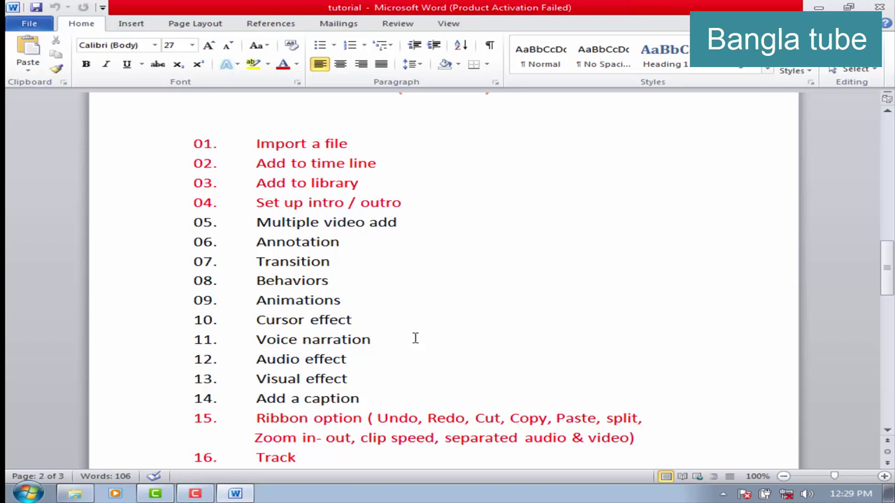
drag(253, 222, 371, 410)
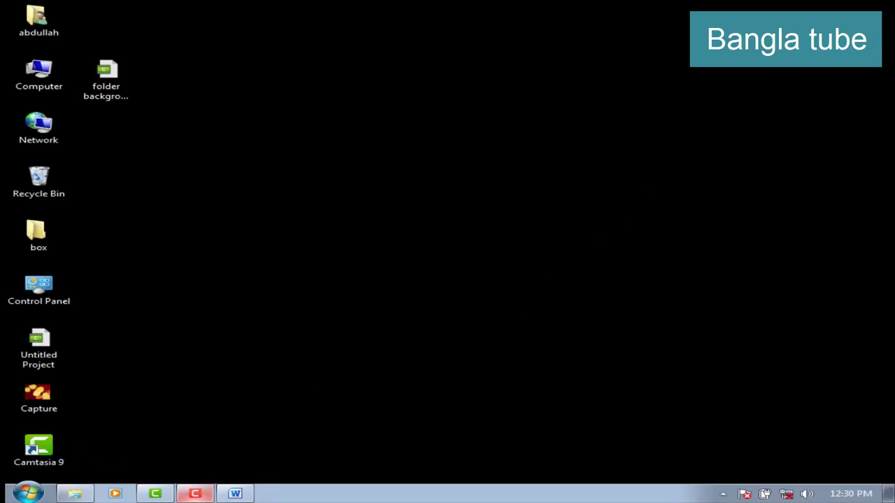
Clear the highlight on the Word topic list and switch to the Camtasia project
click(195, 493)
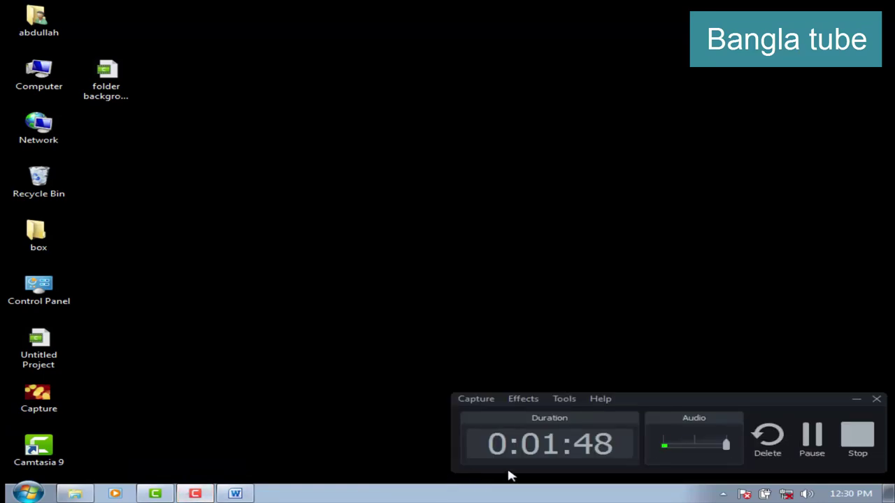
click(856, 399)
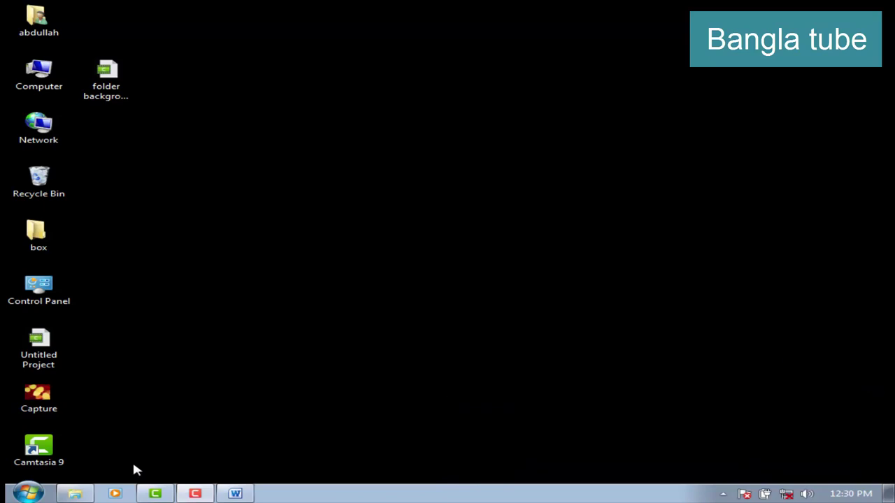
click(158, 492)
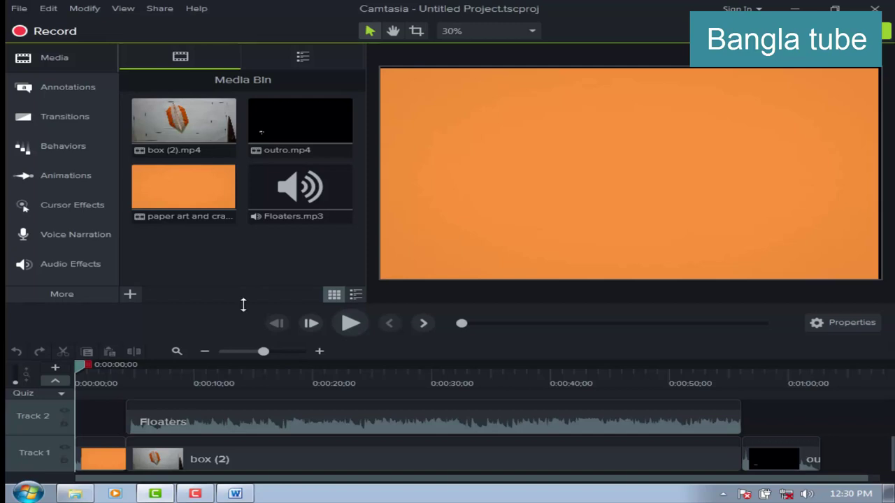
drag(149, 454, 670, 481)
click(235, 494)
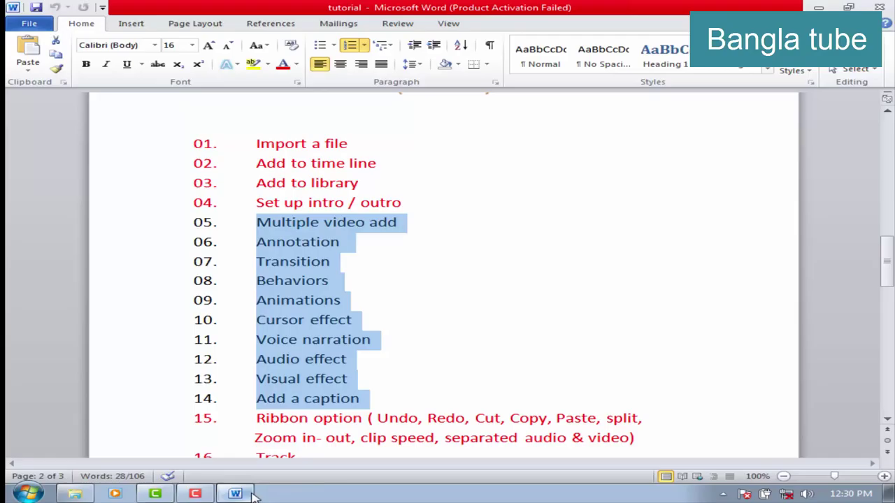
click(484, 261)
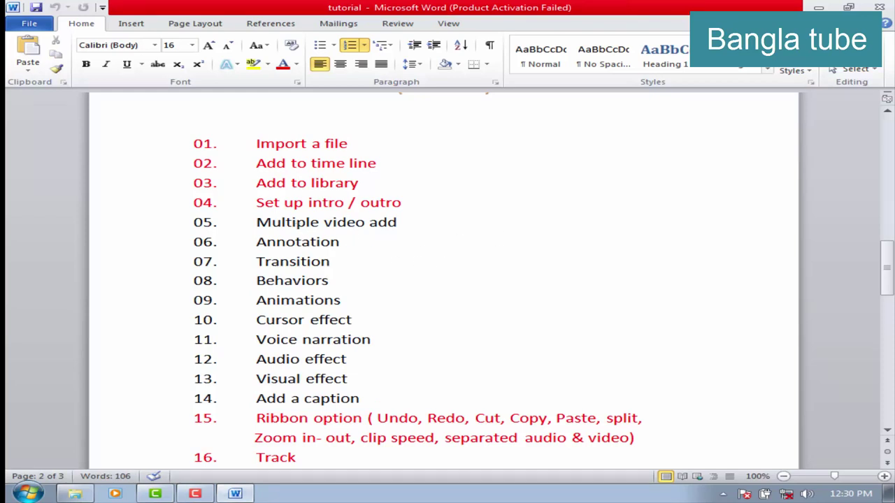
key(alt+Tab)
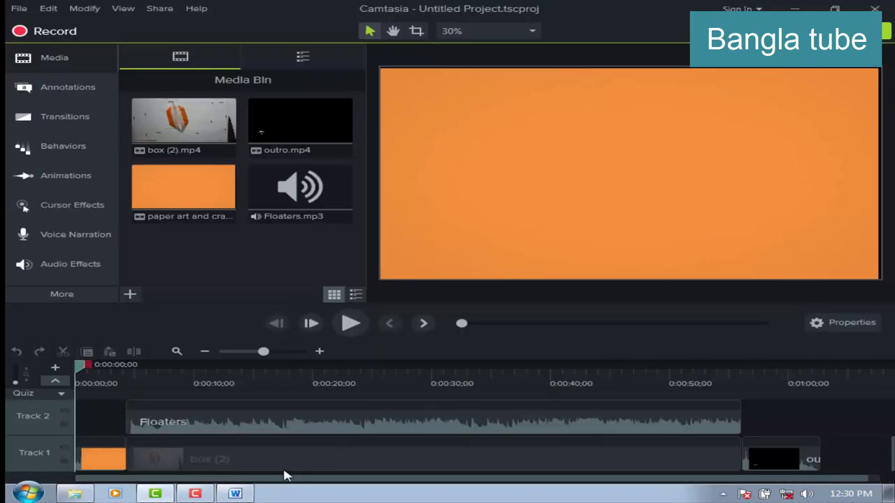
Move the outro clip from Track 1 to Track 2, directly after the Floaters audio, and select the box (2) clip
click(783, 454)
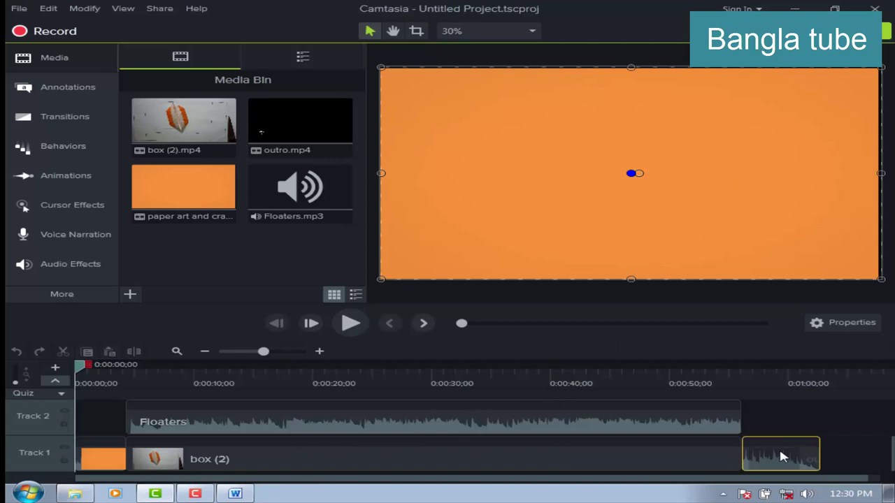
drag(774, 445, 778, 436)
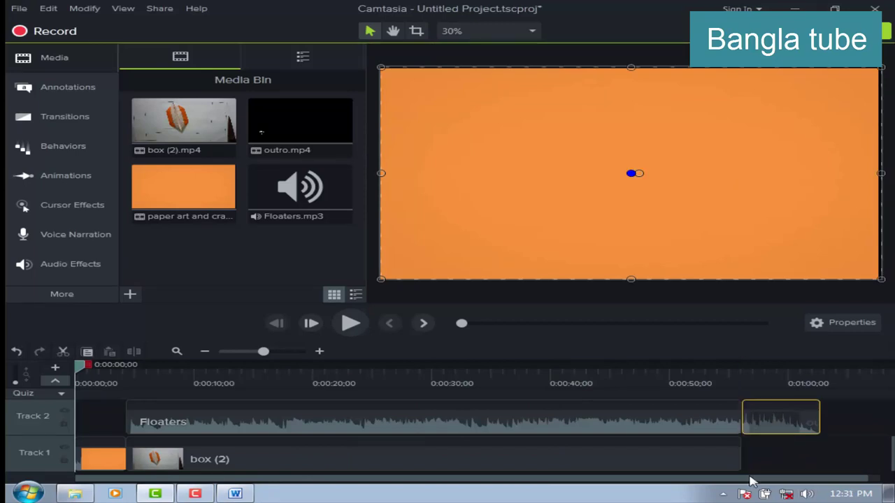
click(251, 453)
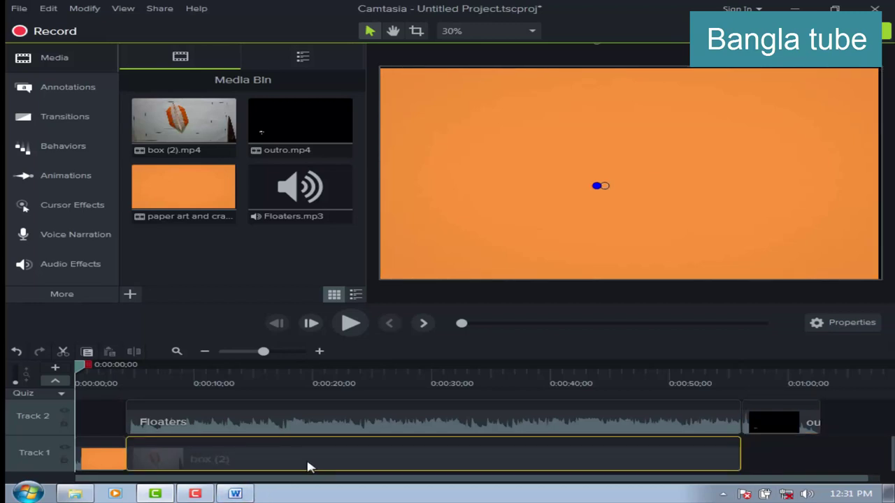
click(761, 463)
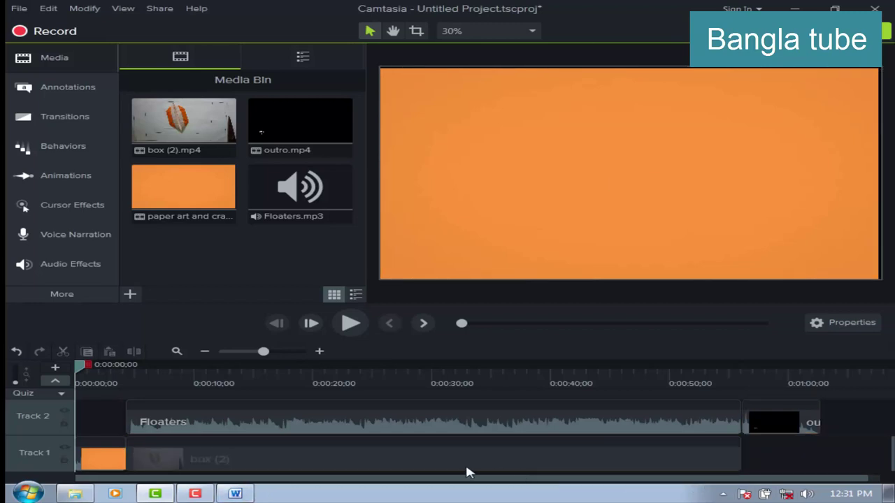
click(399, 447)
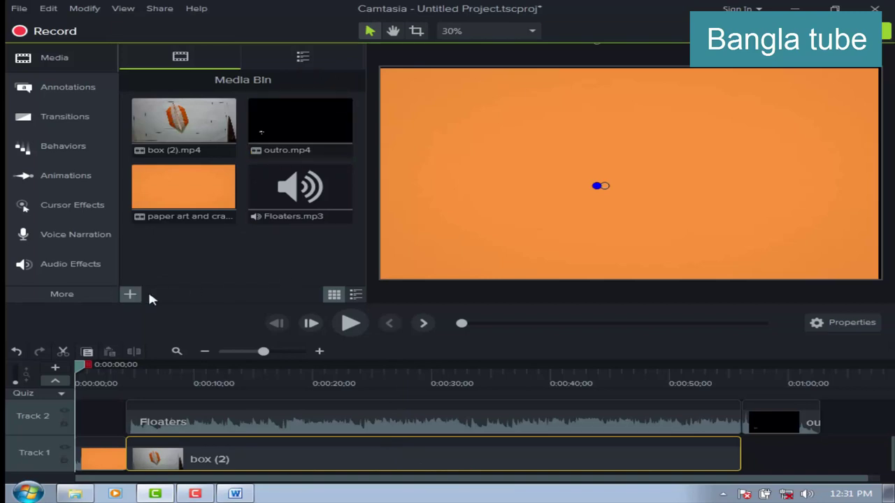
Import the video 20170418_162522 from the paper art folder into the Media Bin
click(131, 295)
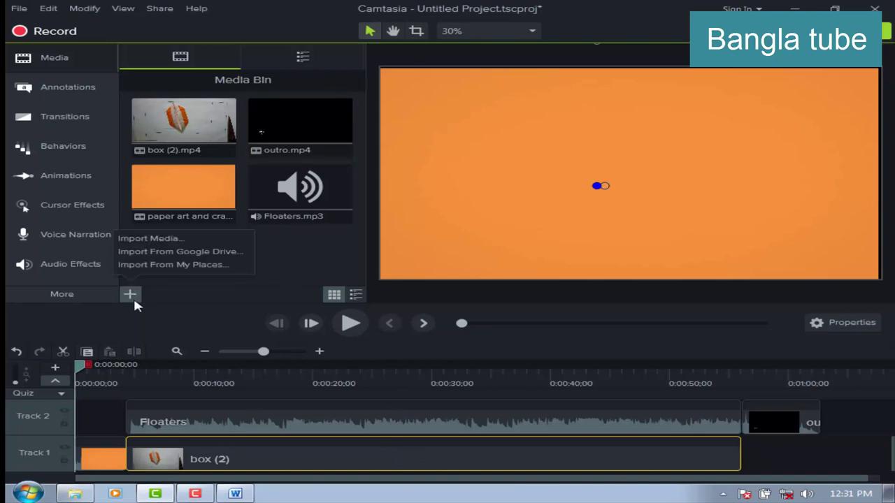
click(305, 276)
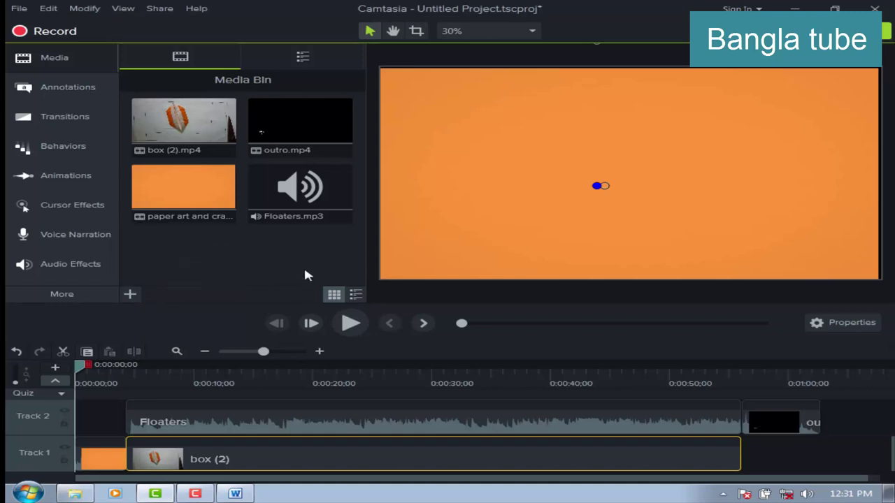
right_click(182, 248)
click(255, 259)
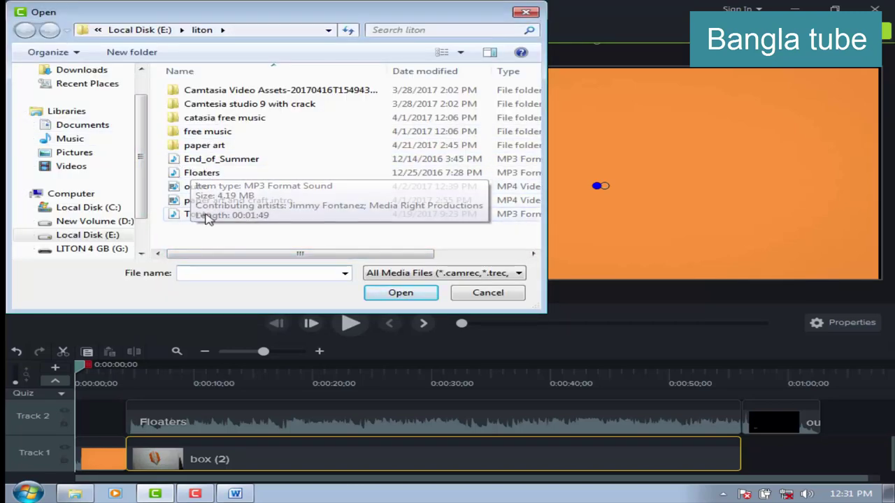
double_click(205, 147)
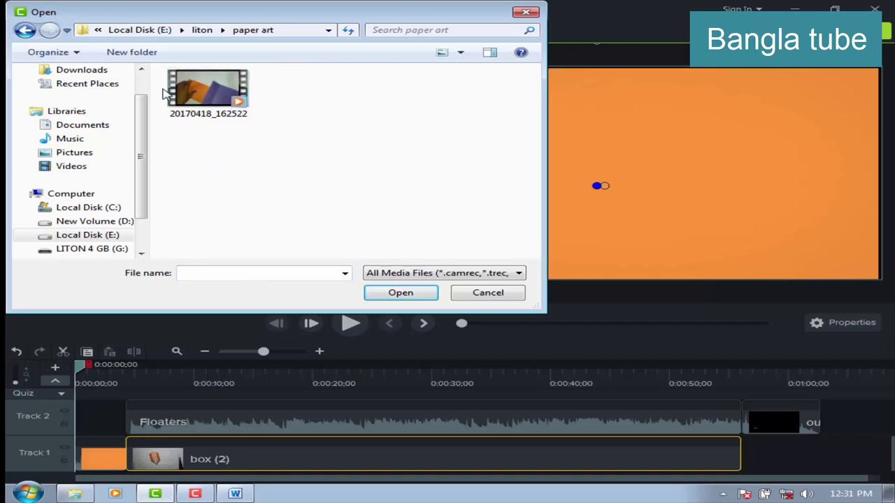
click(187, 104)
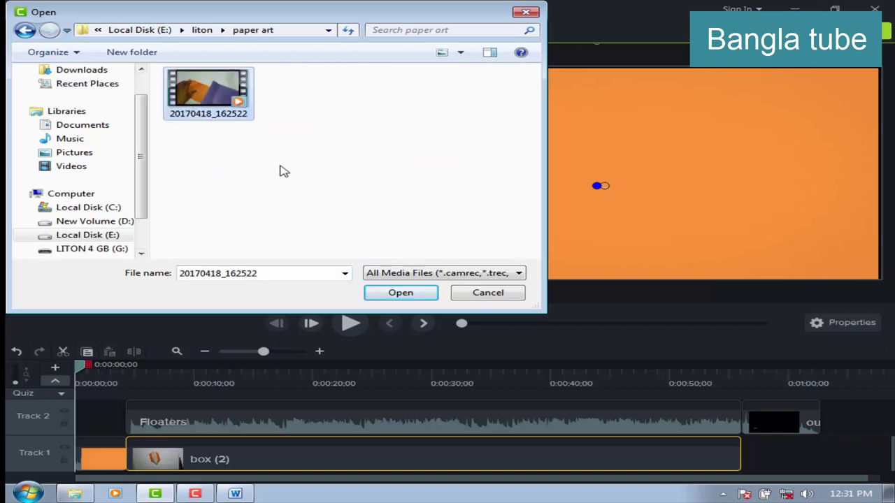
click(381, 292)
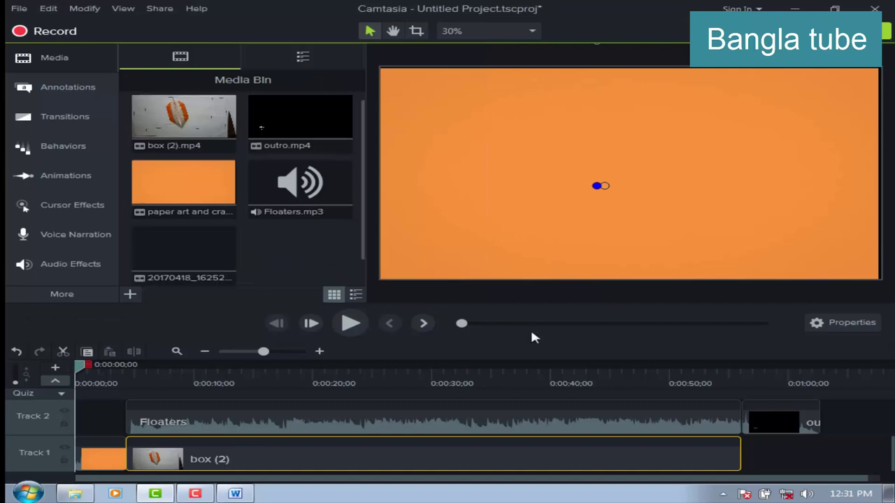
Move the playhead past the end of the outro clip, to about 0:01:04;28
click(175, 256)
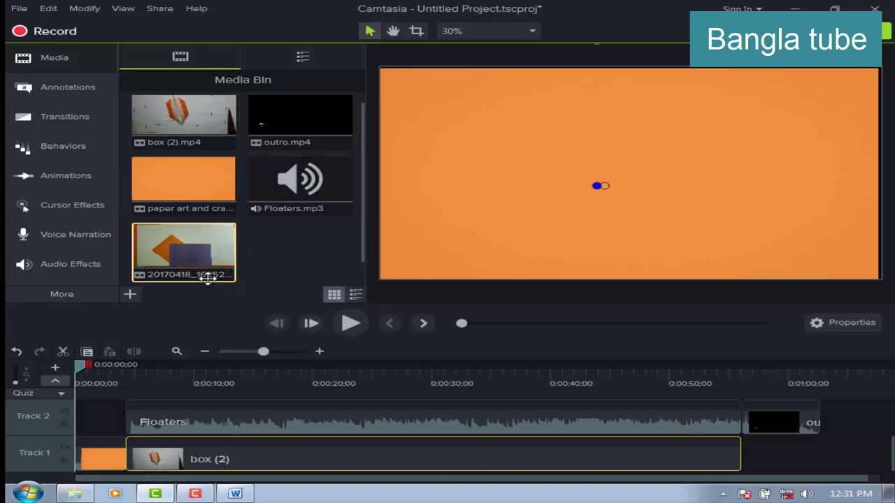
drag(208, 278, 487, 467)
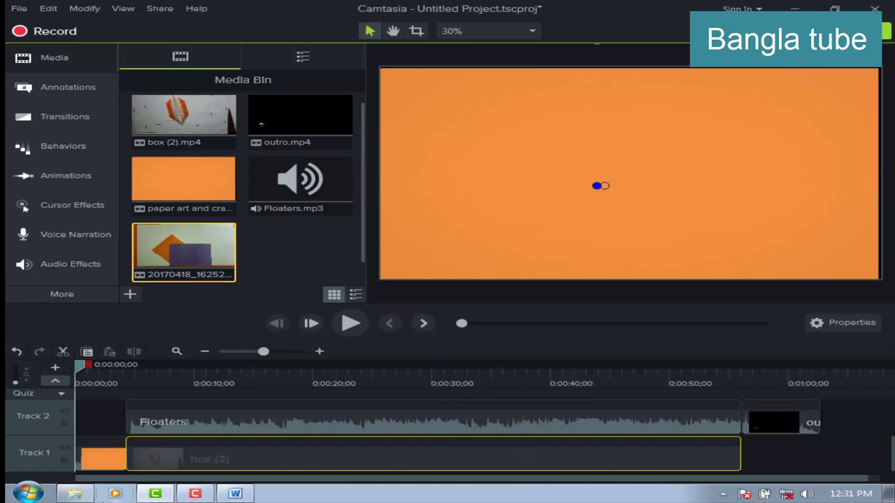
drag(103, 497, 124, 483)
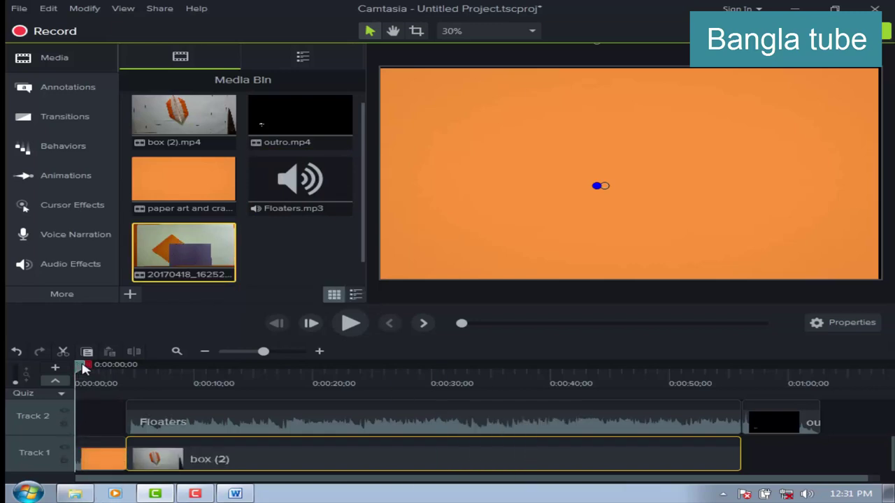
drag(83, 370, 844, 420)
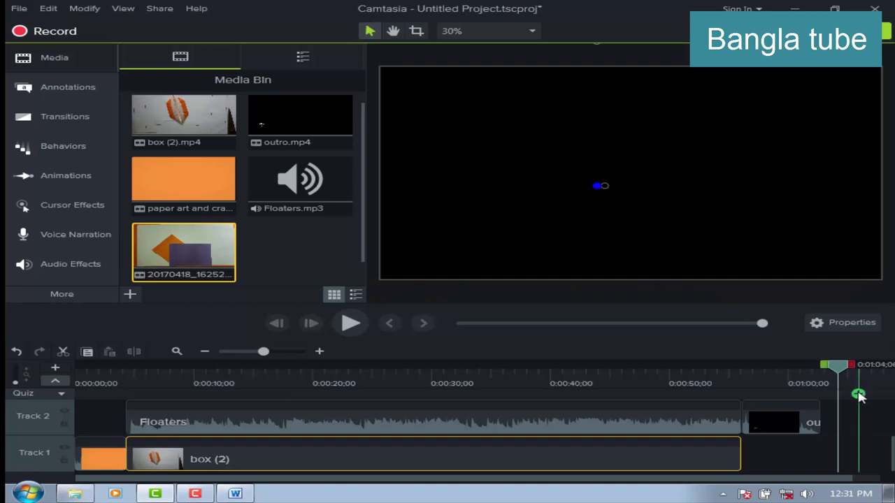
mouse_move(833, 372)
mouse_down()
mouse_move(534, 391)
mouse_move(813, 389)
mouse_move(845, 378)
mouse_up()
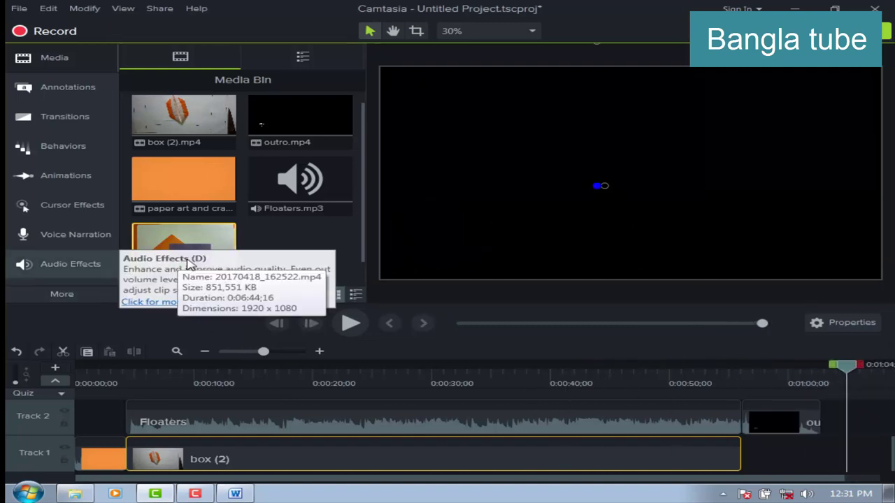
Add the imported 20170418_162522 video to Track 1 directly after the box (2) clip
right_click(158, 244)
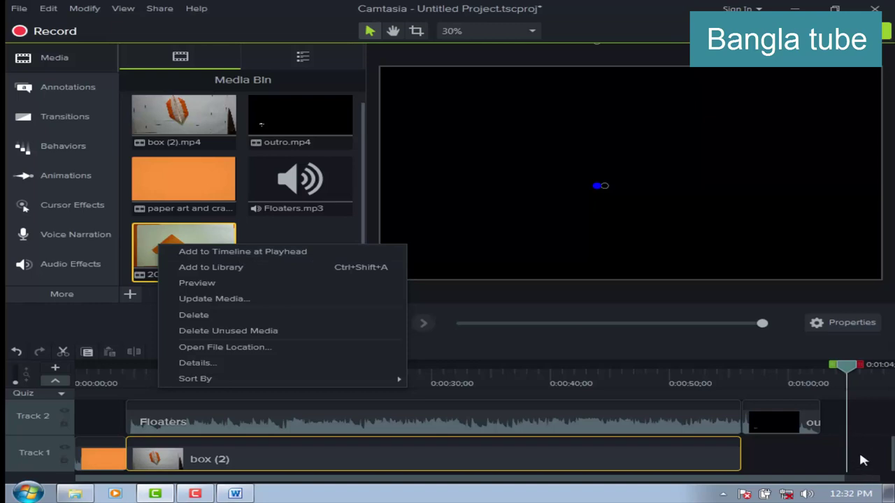
right_click(250, 232)
click(184, 253)
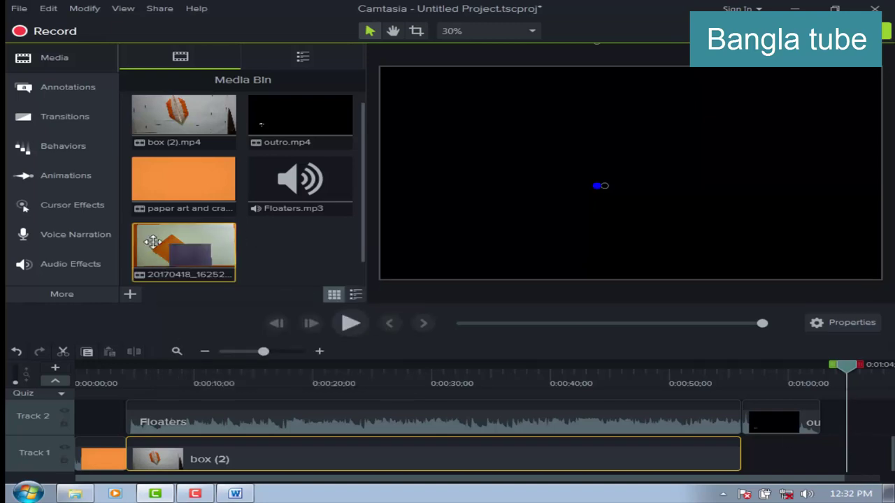
drag(184, 254, 744, 470)
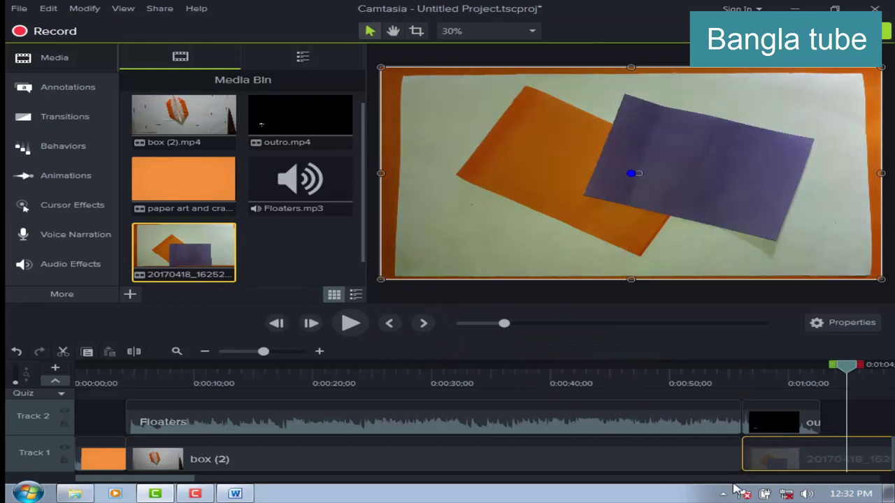
drag(178, 479, 231, 479)
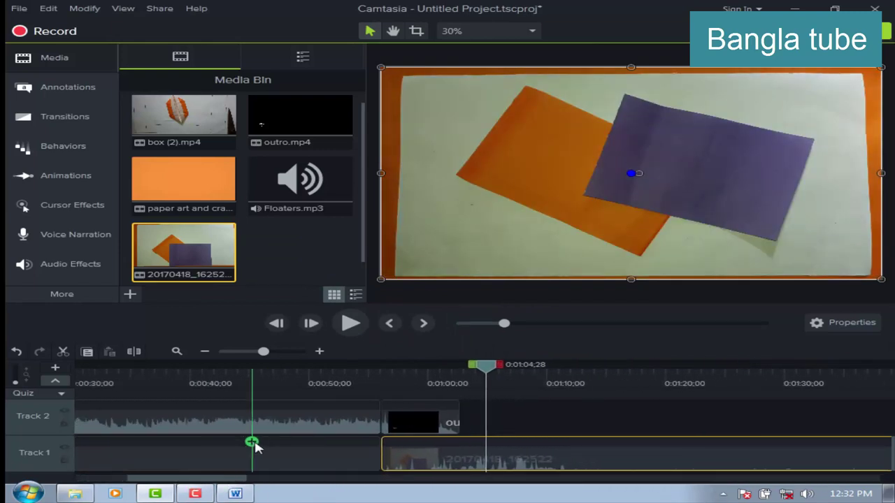
click(253, 443)
click(502, 459)
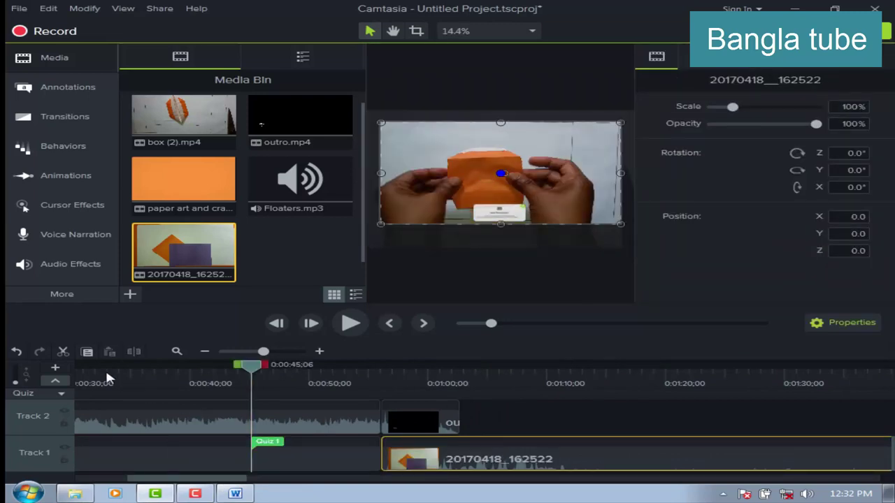
click(16, 351)
click(321, 464)
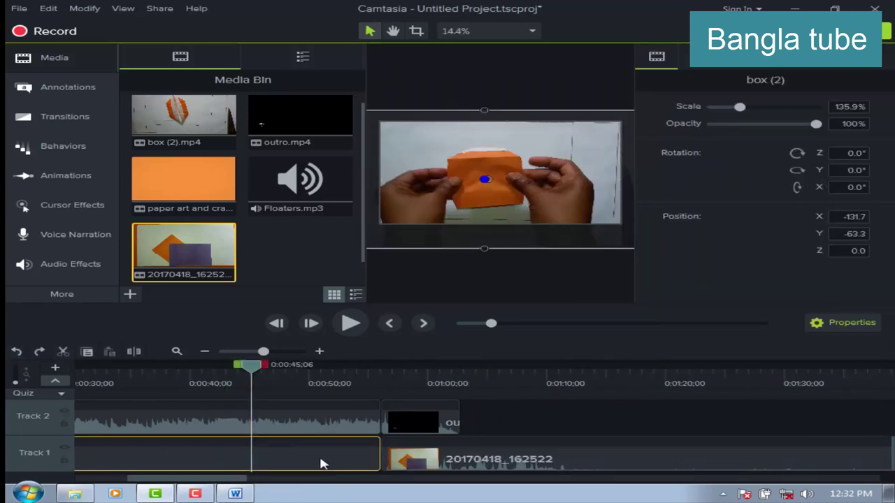
click(553, 464)
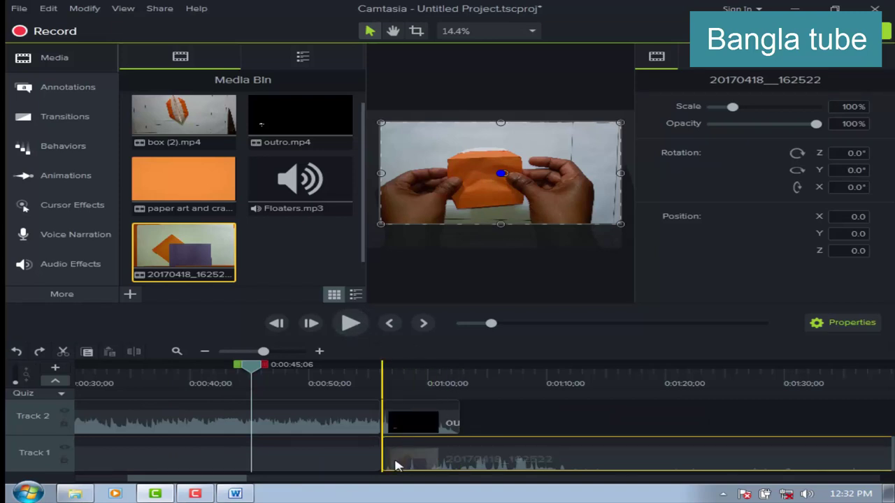
click(445, 455)
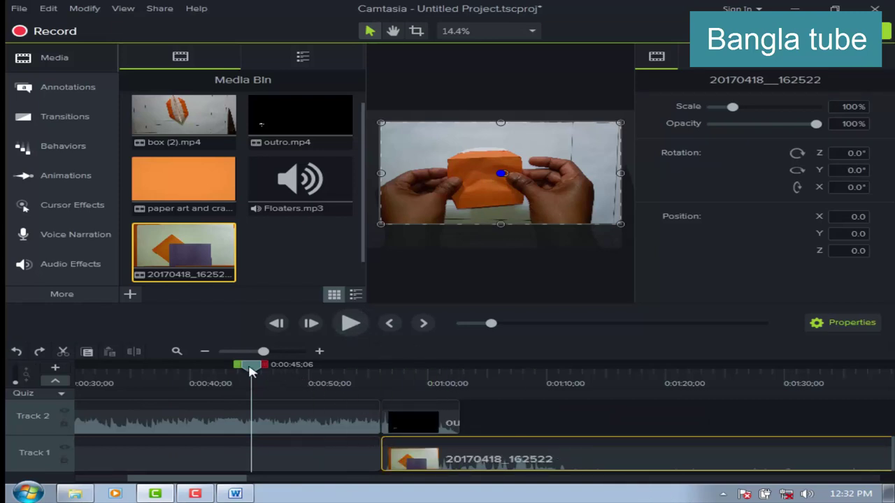
click(599, 453)
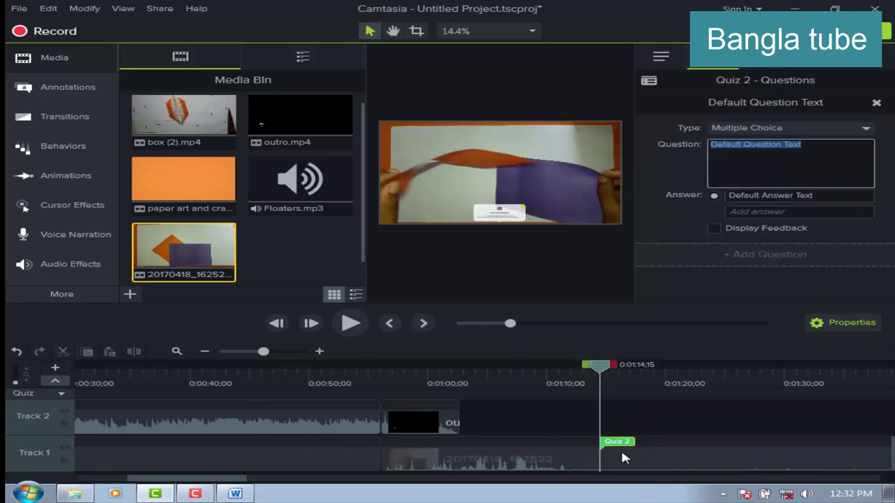
click(16, 352)
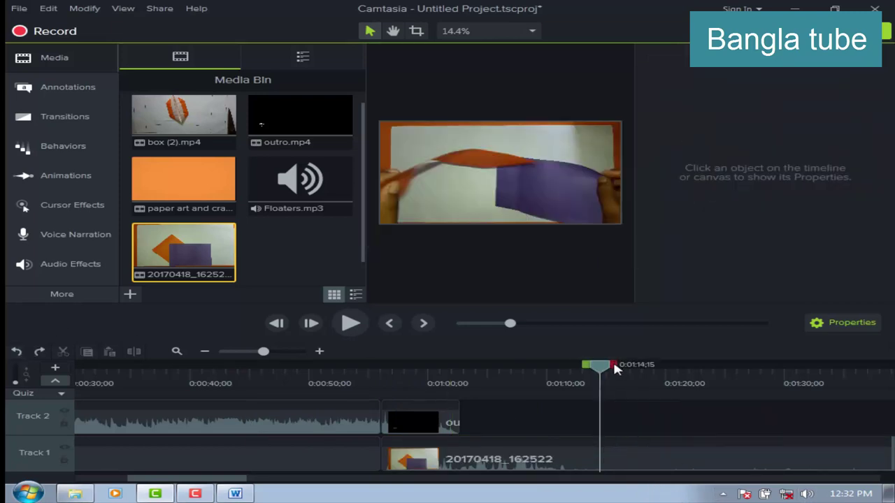
Select the 20170418_162522 clip on Track 1 and hide its properties to enlarge the canvas preview
drag(614, 364, 608, 384)
click(673, 460)
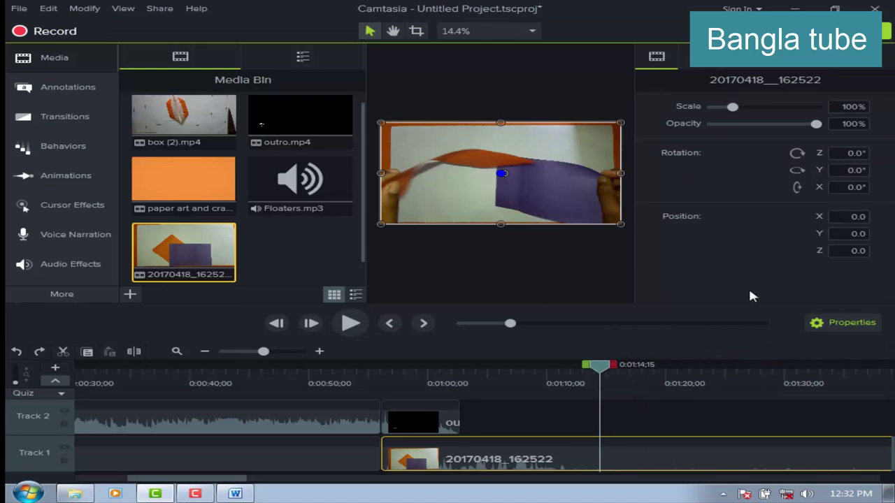
click(843, 325)
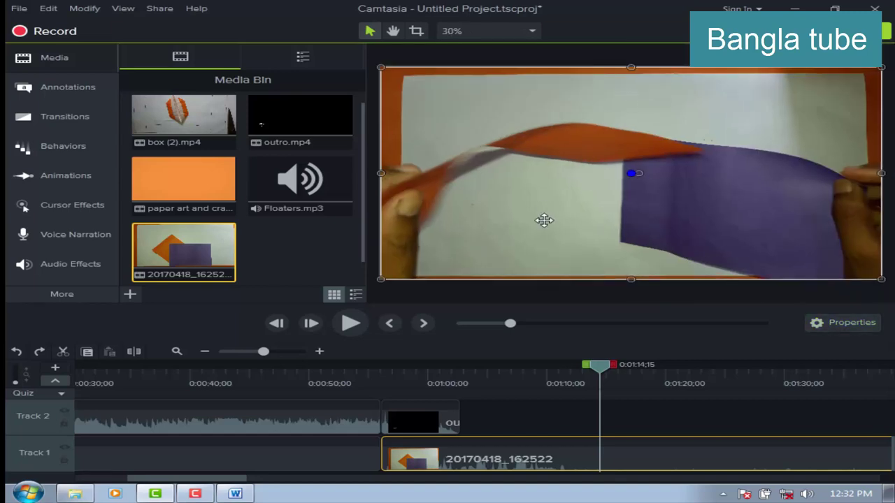
mouse_move(506, 217)
mouse_down()
mouse_move(513, 210)
mouse_move(504, 215)
mouse_up()
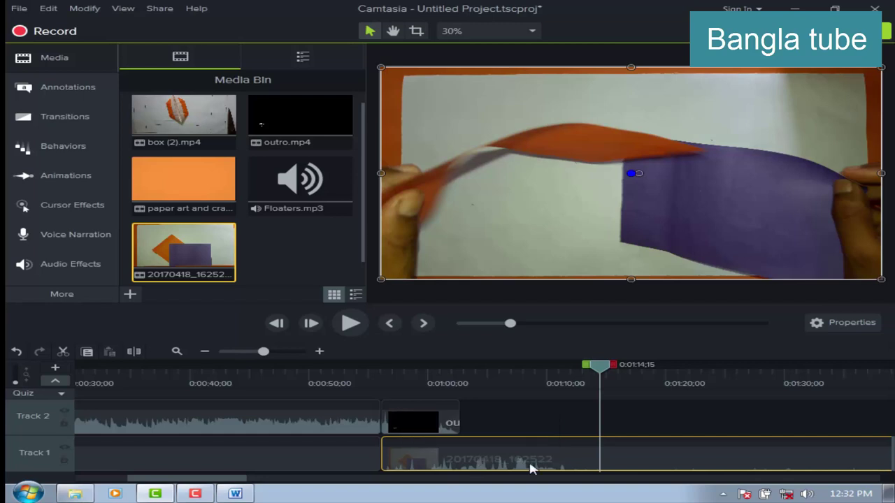
Try splitting the 20170418_162522 clip at 0:01:14;15, select its first part, and undo the split
click(133, 351)
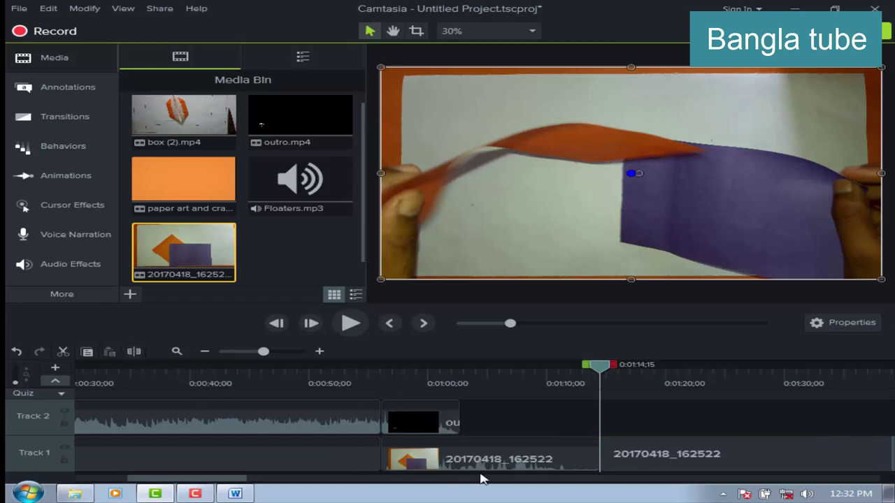
click(517, 467)
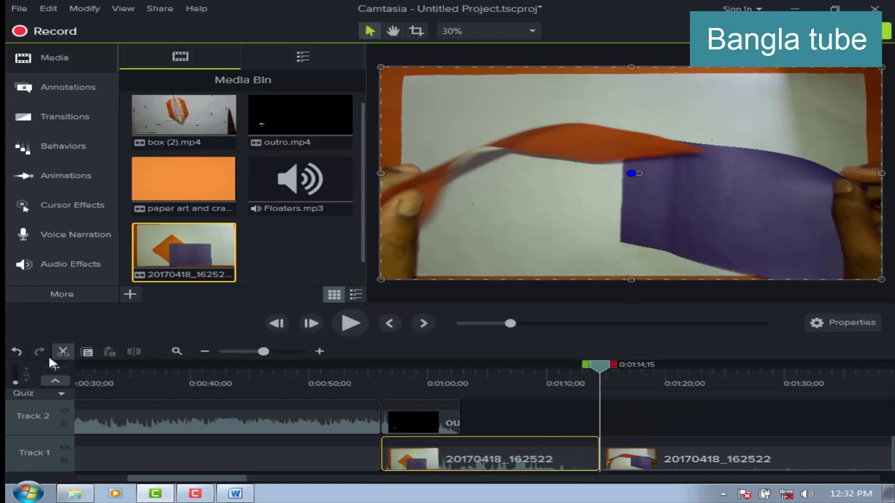
click(14, 355)
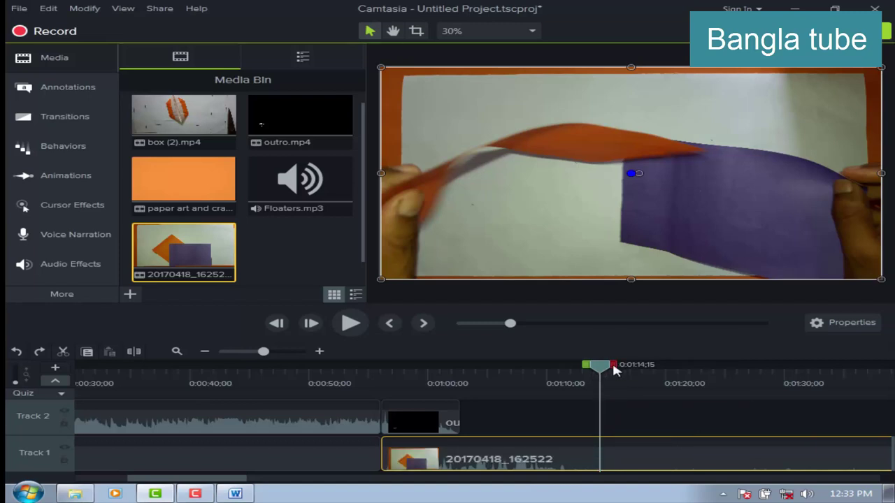
Mark the timeline range from 0:01:14;15 to 0:01:21;01, preview it, and delete that section of the 20170418_162522 clip
drag(613, 364, 636, 372)
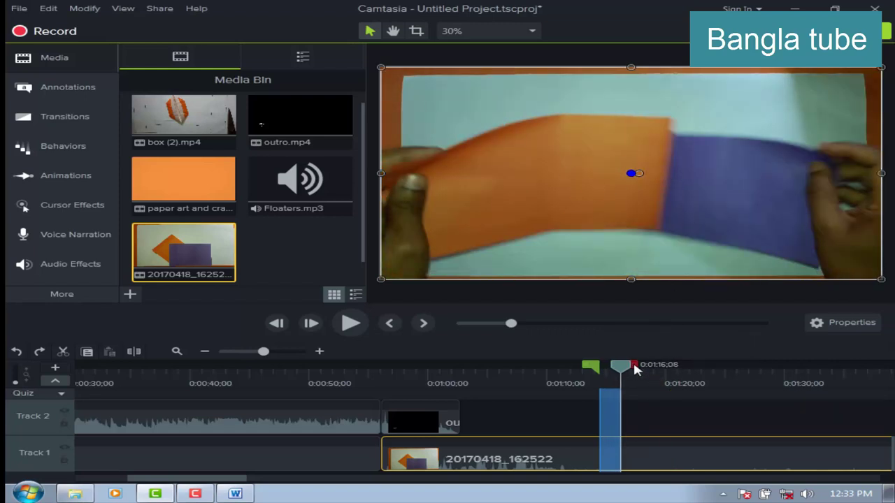
drag(636, 371, 689, 374)
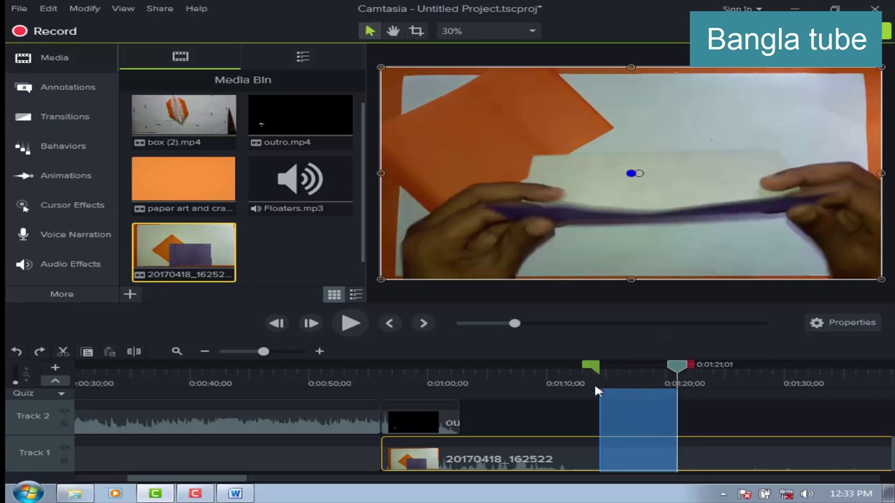
click(351, 325)
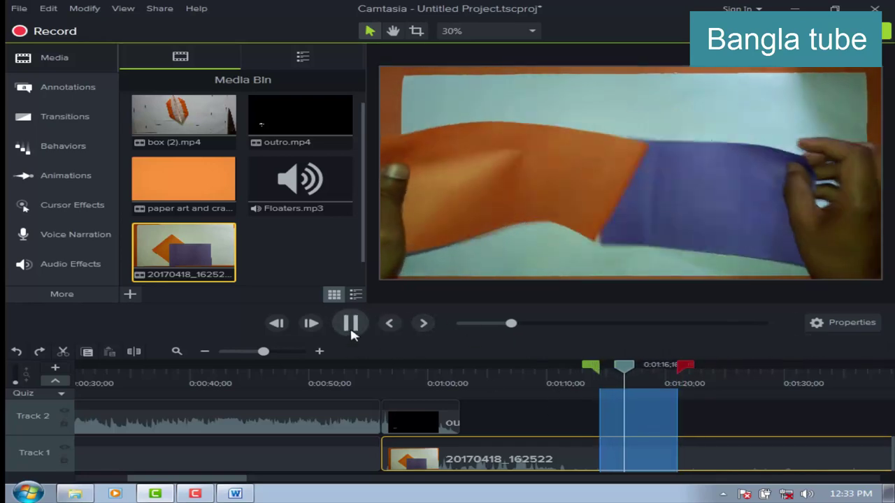
click(350, 333)
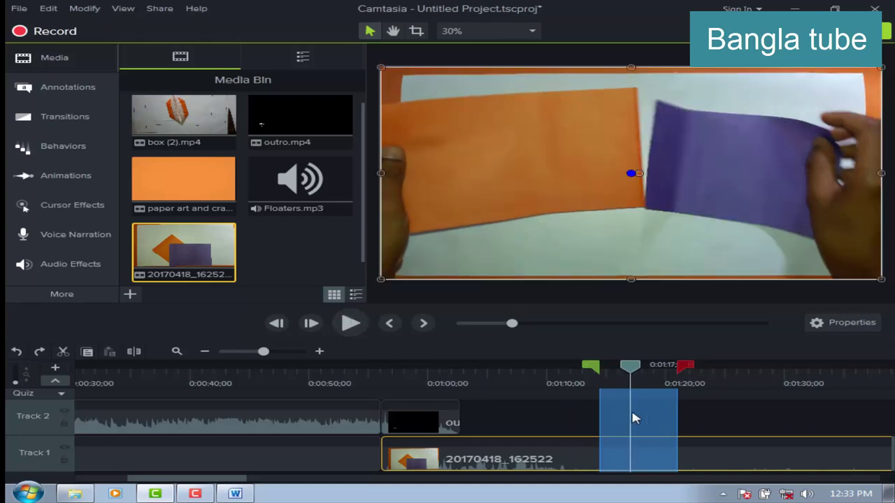
right_click(656, 409)
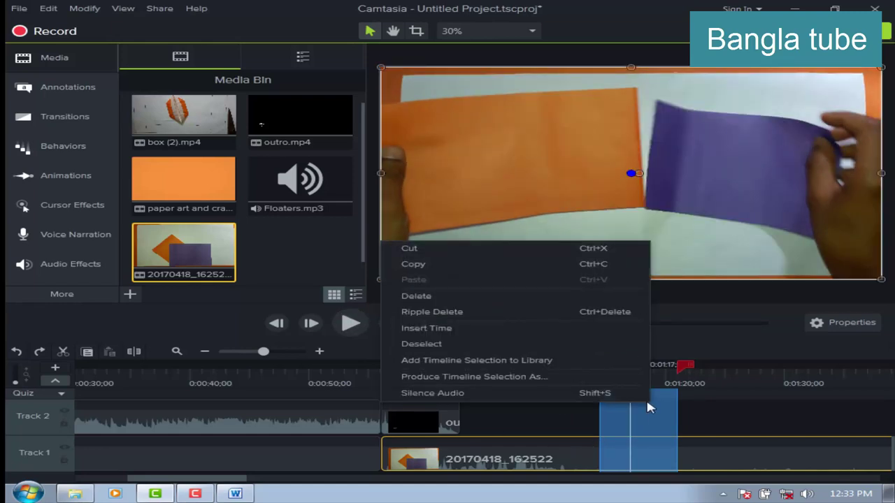
click(418, 297)
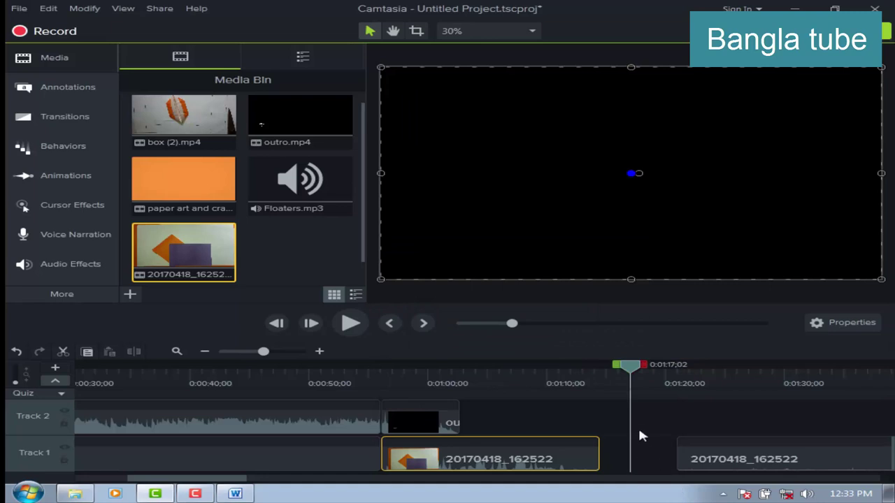
Close the gap on Track 1 by moving the second 20170418_162522 part against the first, and play across the join
drag(779, 462, 701, 455)
drag(630, 378, 594, 378)
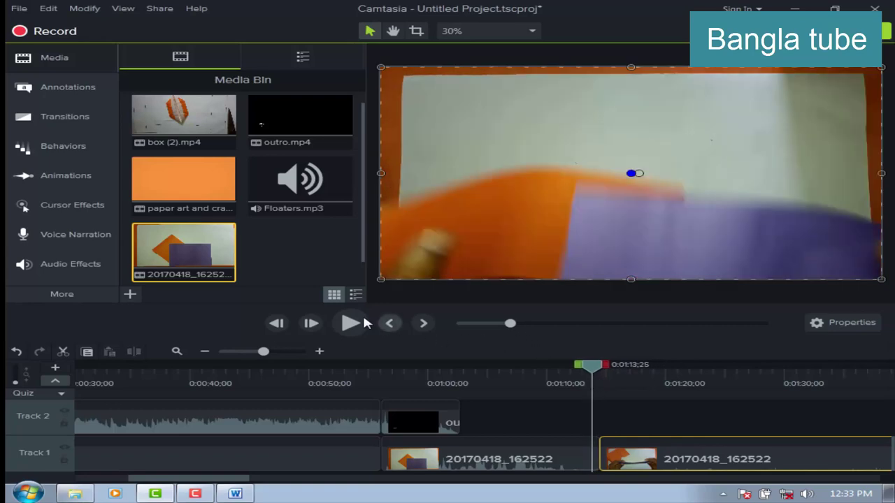
click(350, 323)
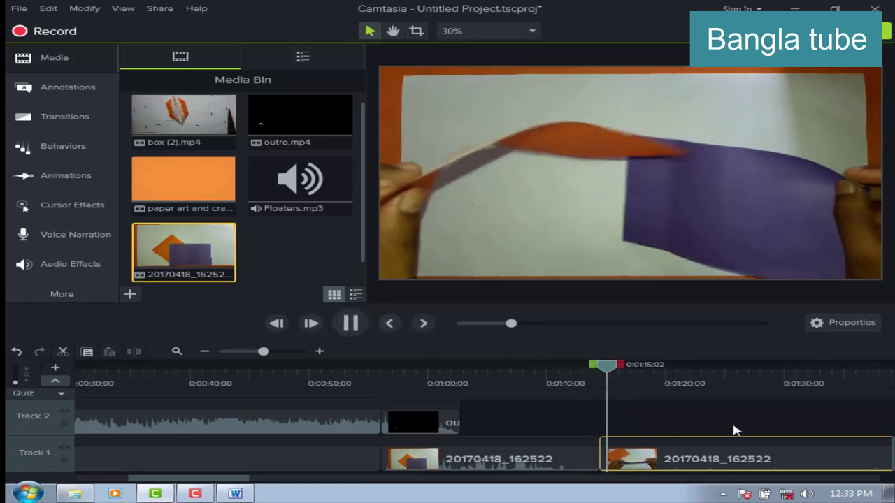
click(350, 322)
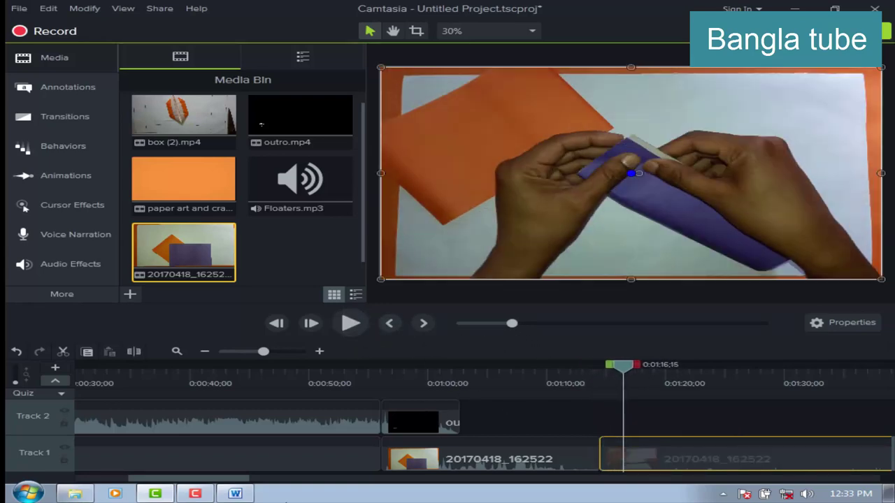
Switch to the tutorial document in Word and colour the "Multiple video add" list item red
click(235, 494)
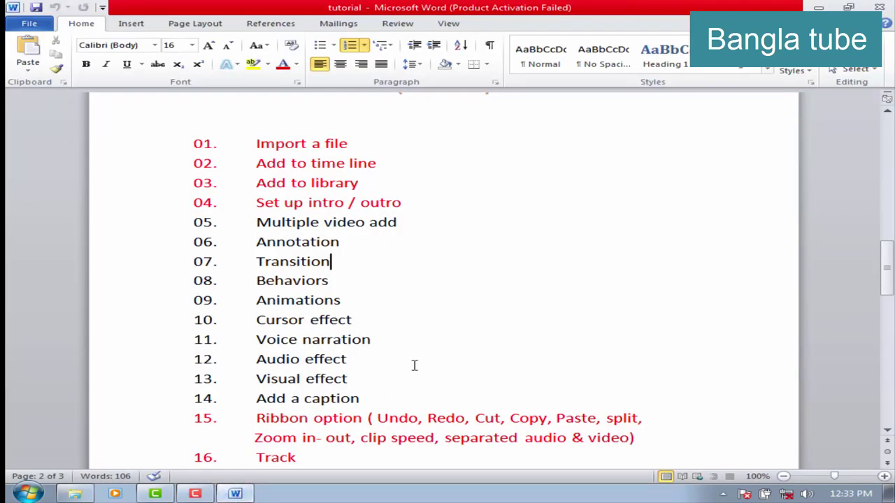
drag(405, 223, 216, 223)
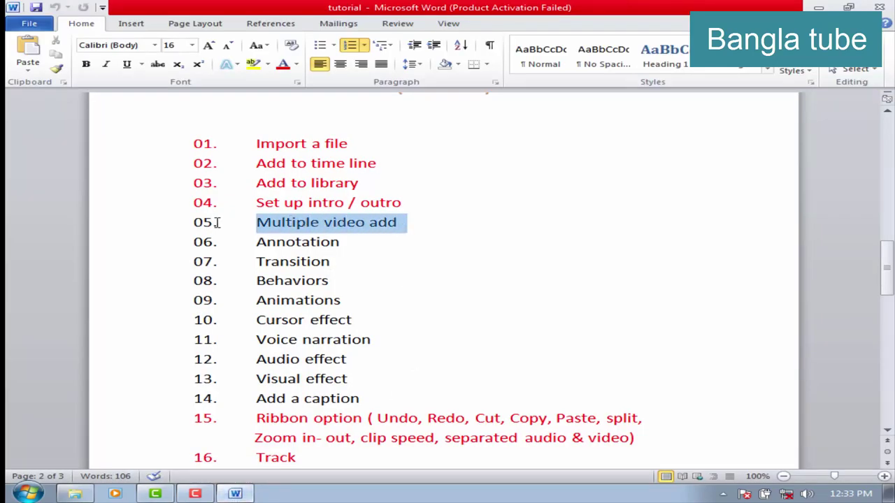
click(283, 64)
click(373, 281)
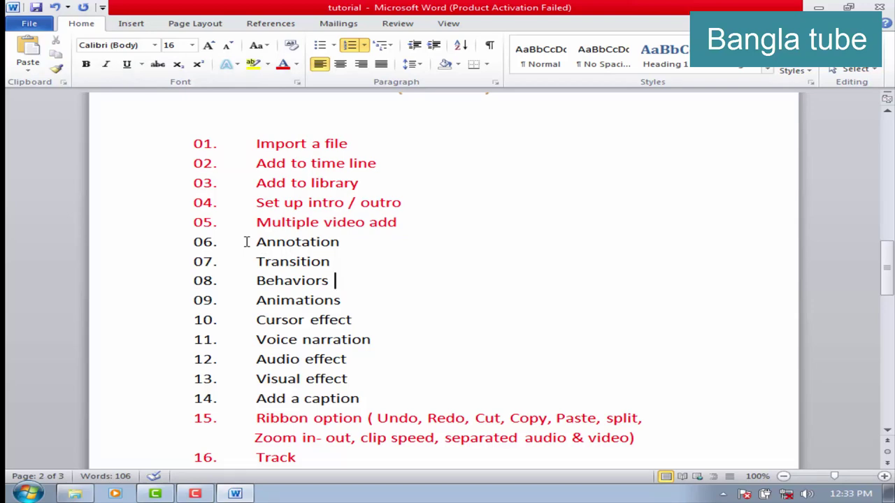
Return to Camtasia and delete both 20170418_162522 clip parts from Track 1
mouse_move(199, 495)
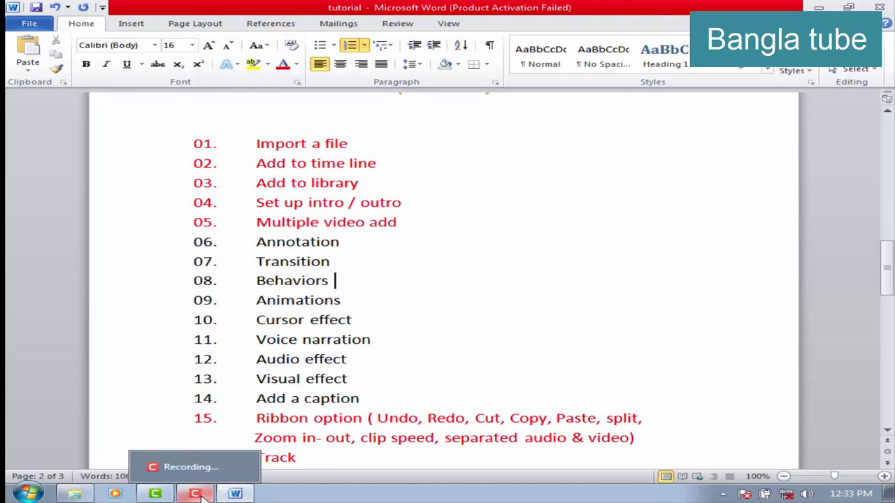
click(155, 493)
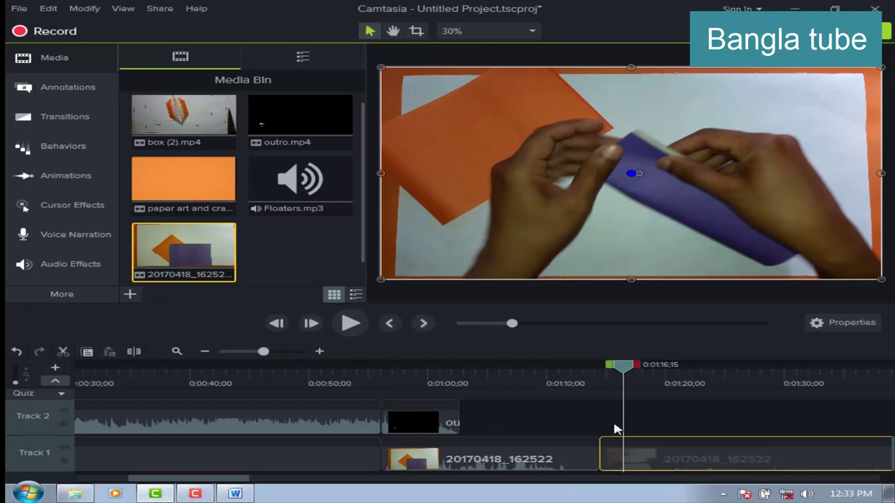
click(451, 468)
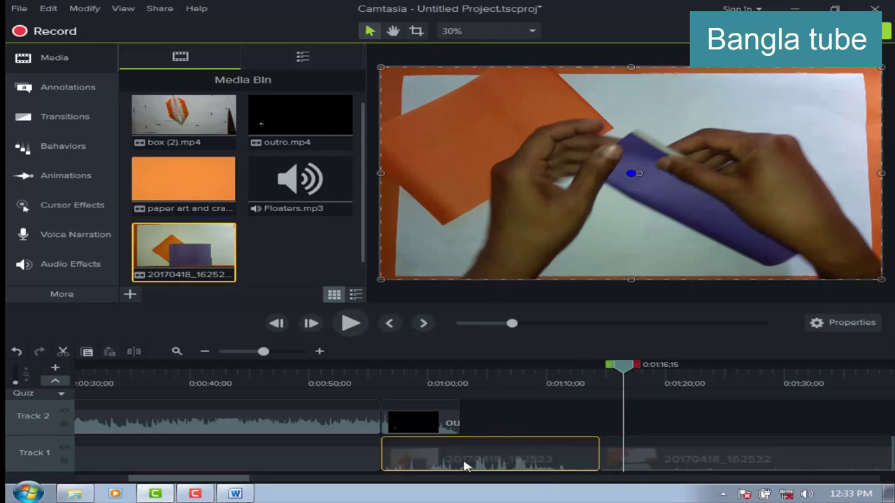
key(Delete)
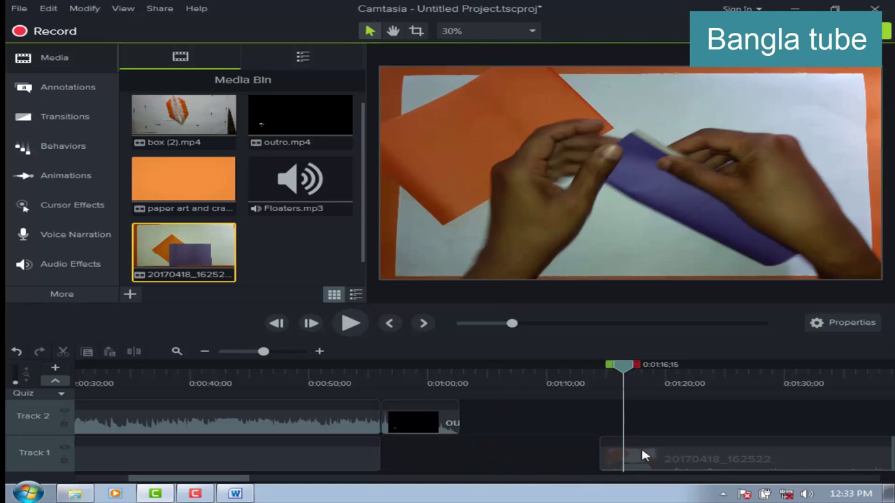
right_click(642, 444)
click(434, 202)
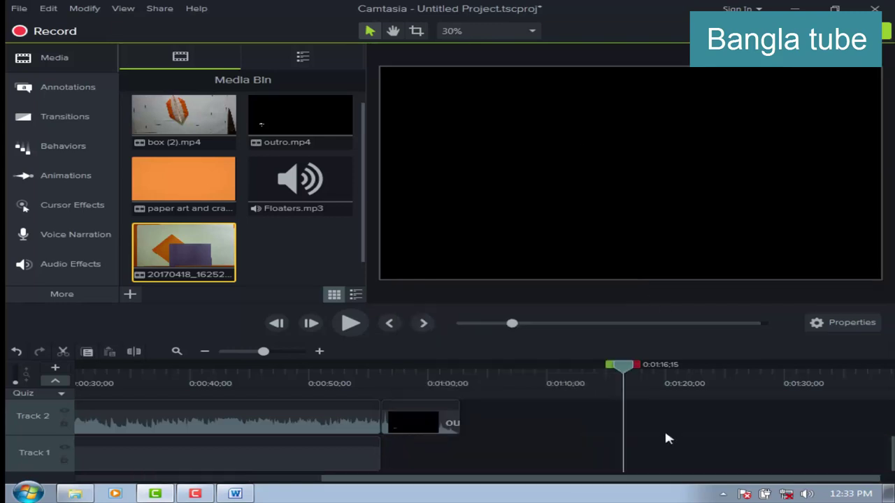
Move the outro clip from Track 2 to Track 1, directly after box (2), and set the playhead to 0:00:02;01
drag(443, 423, 442, 458)
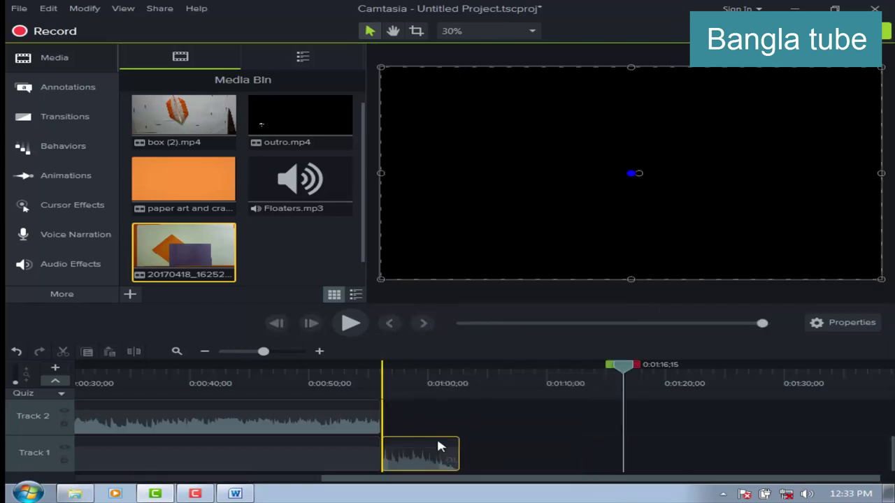
drag(513, 486, 241, 483)
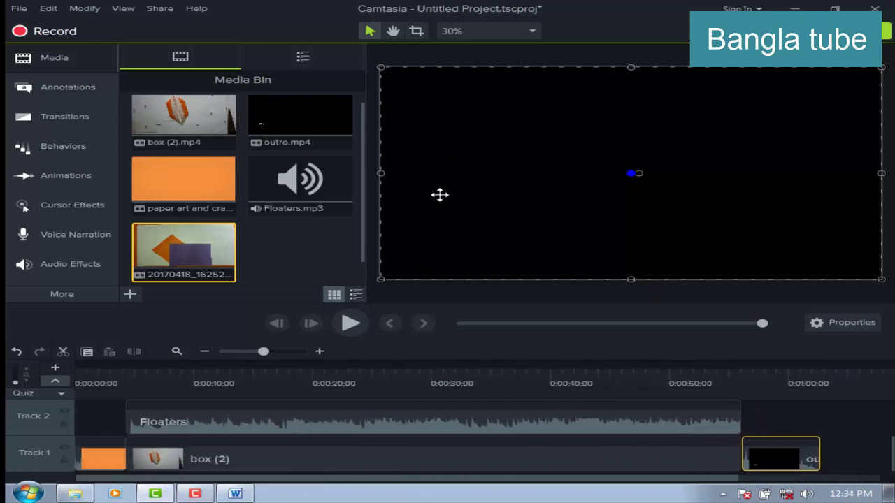
click(101, 396)
click(100, 396)
click(16, 352)
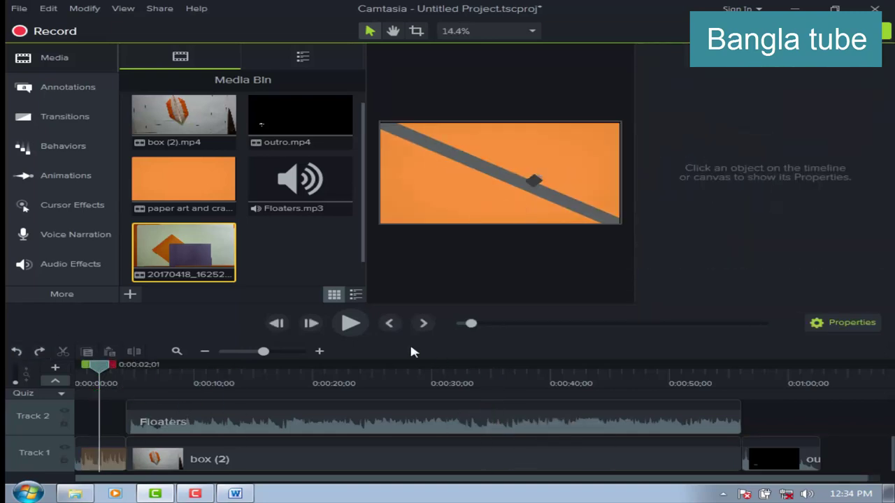
Play the project from the intro into the box (2) clip, lowering the system volume during playback
click(353, 329)
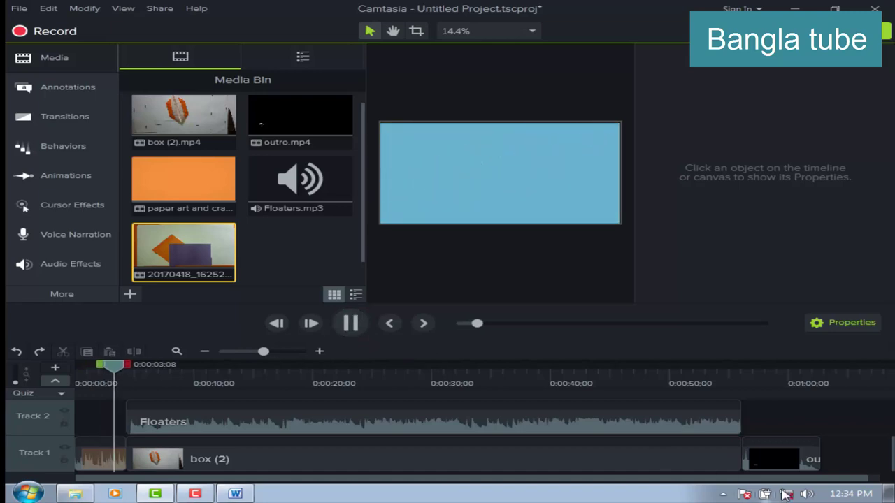
click(805, 494)
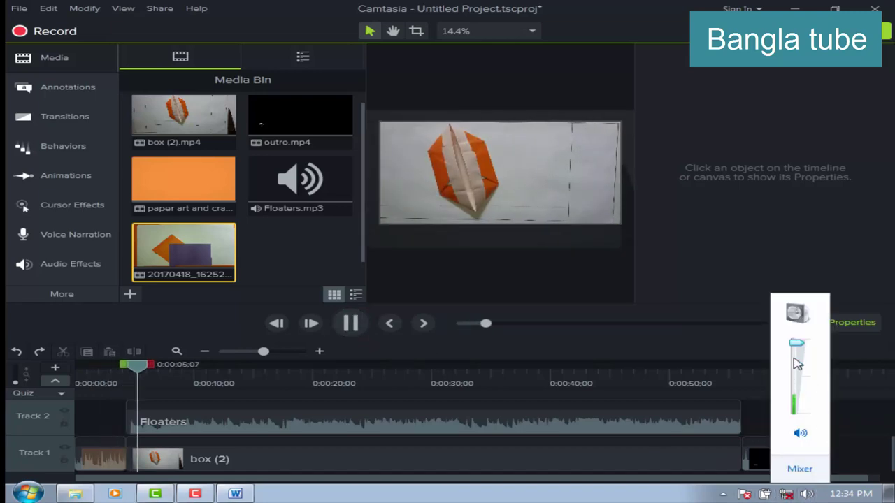
click(799, 412)
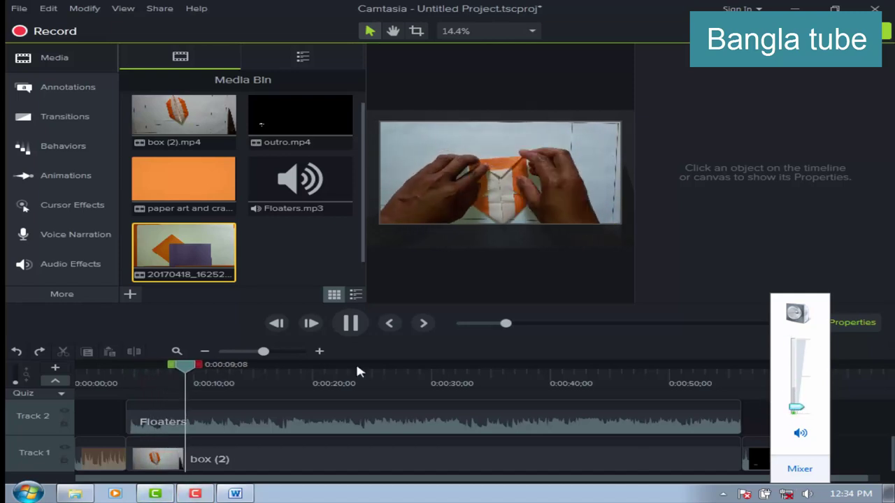
scroll(489, 182, up, 2)
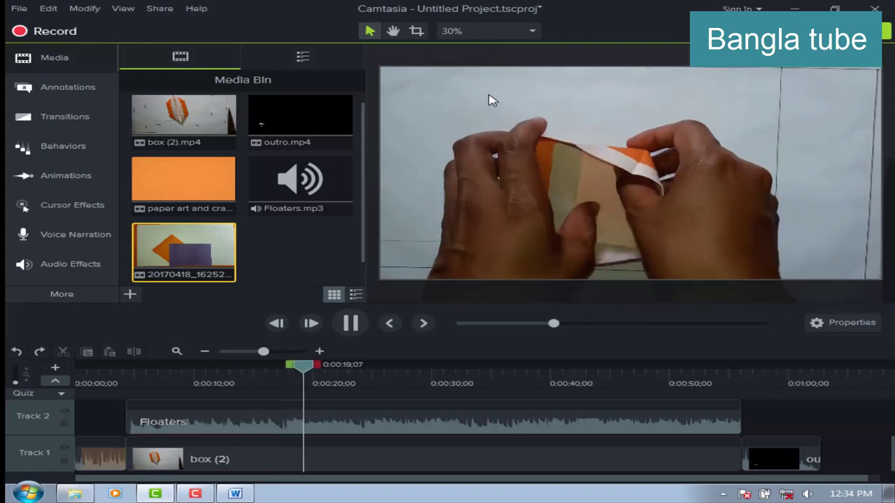
click(351, 327)
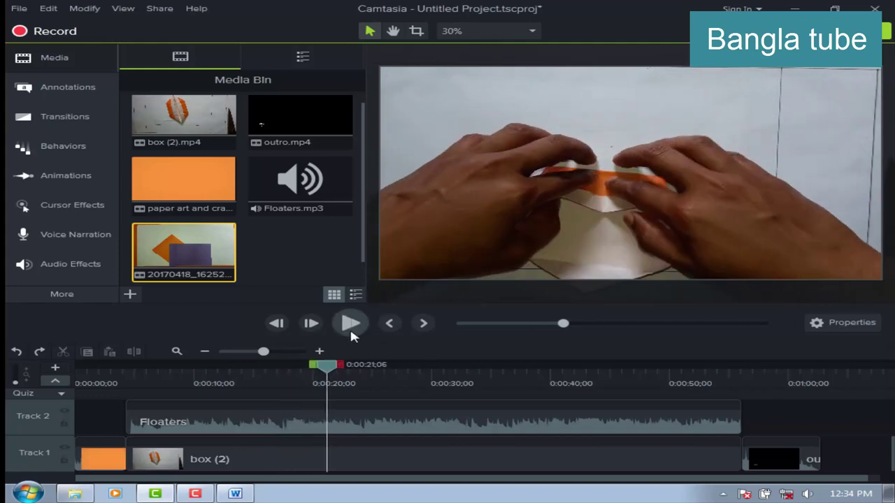
Place the playhead at 0:00:04;05 and add the red arrow callout from the Basic style to the timeline there
drag(334, 373, 126, 407)
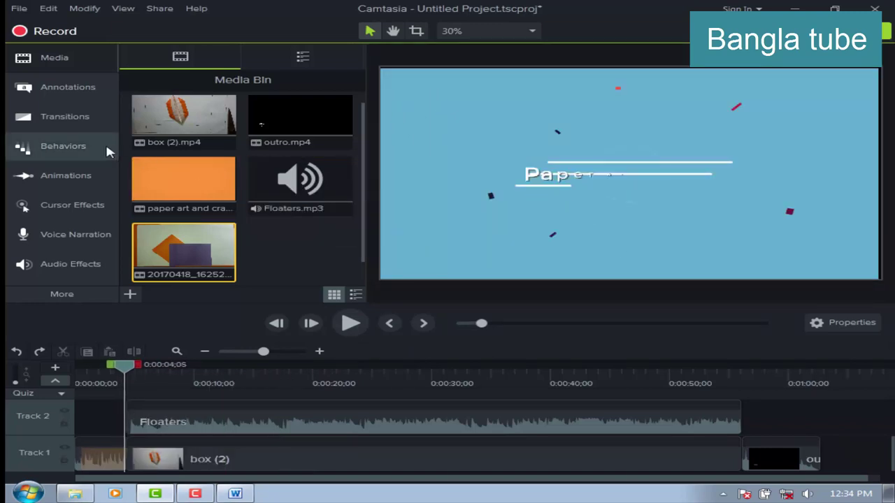
click(57, 90)
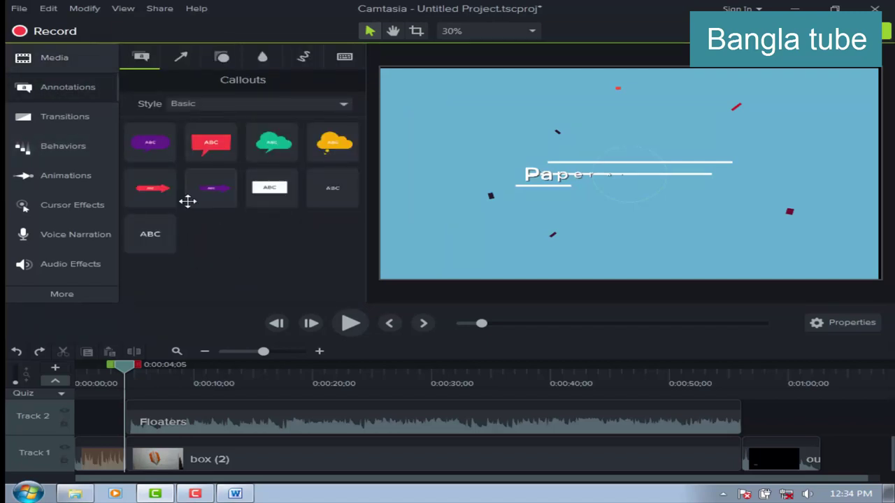
right_click(158, 193)
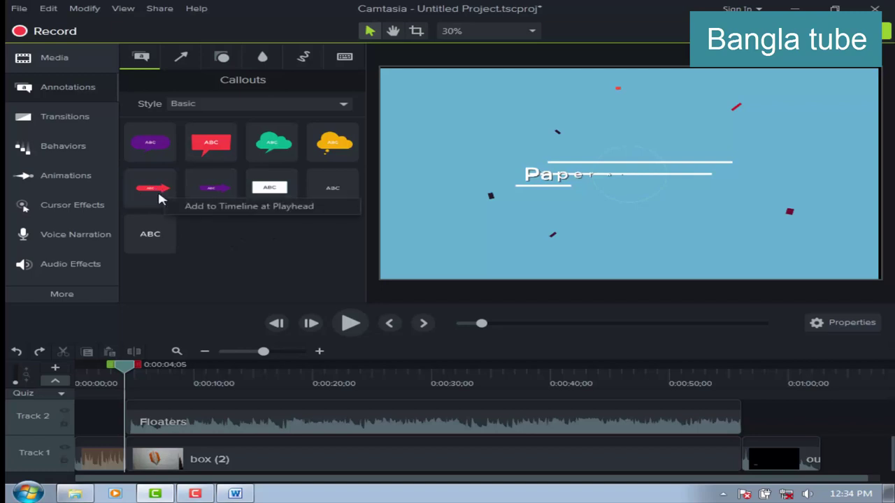
click(244, 211)
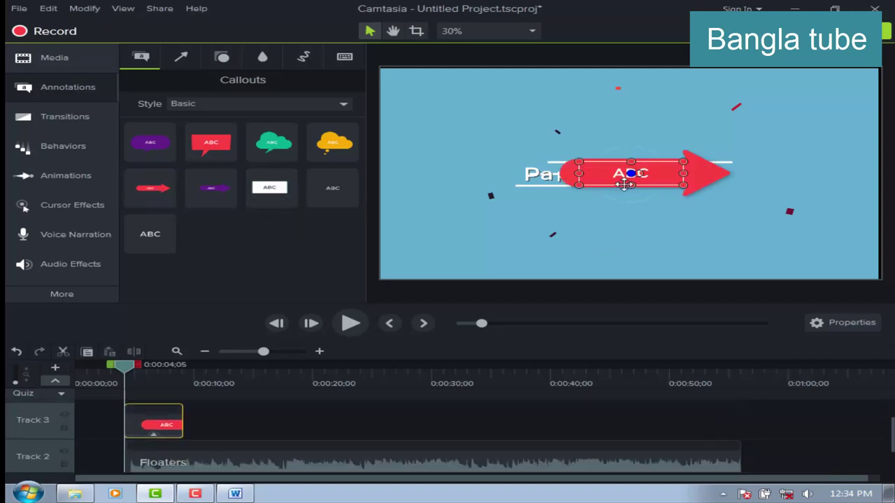
Move the red arrow callout to the upper-left corner of the video frame and set its text to "Paper art & craft"
drag(617, 174, 447, 95)
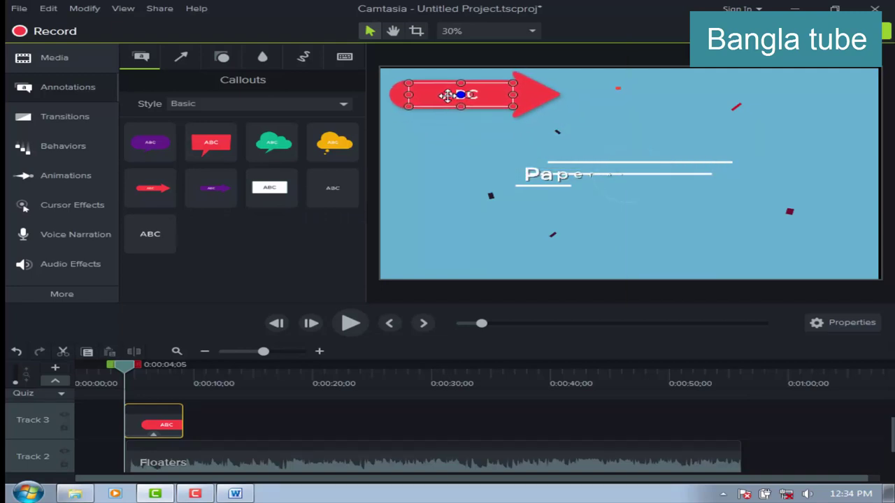
double_click(468, 94)
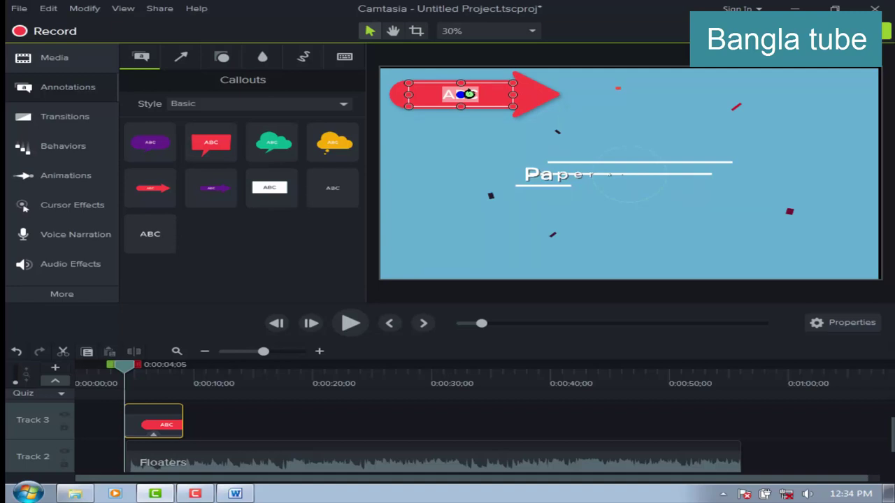
text(Paper)
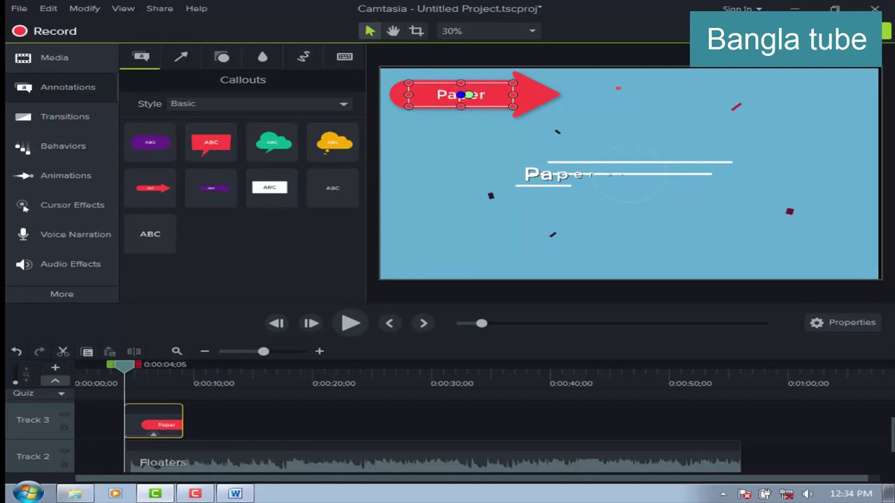
text( art)
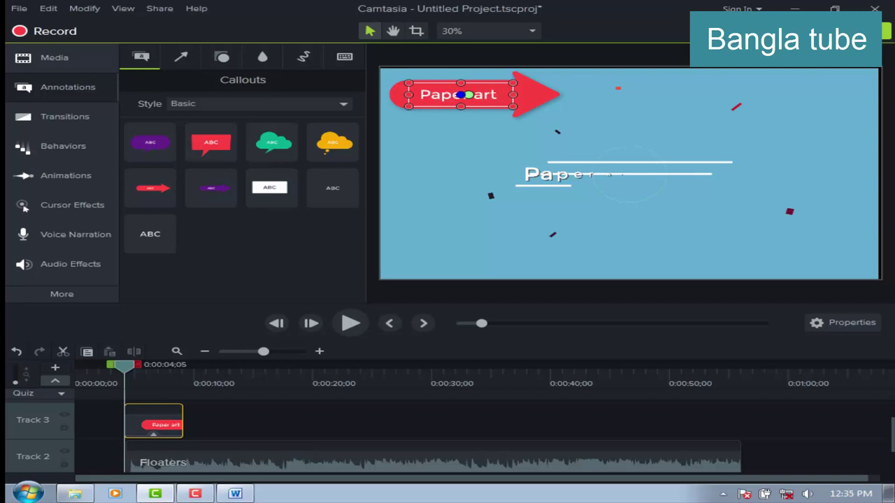
text( & co)
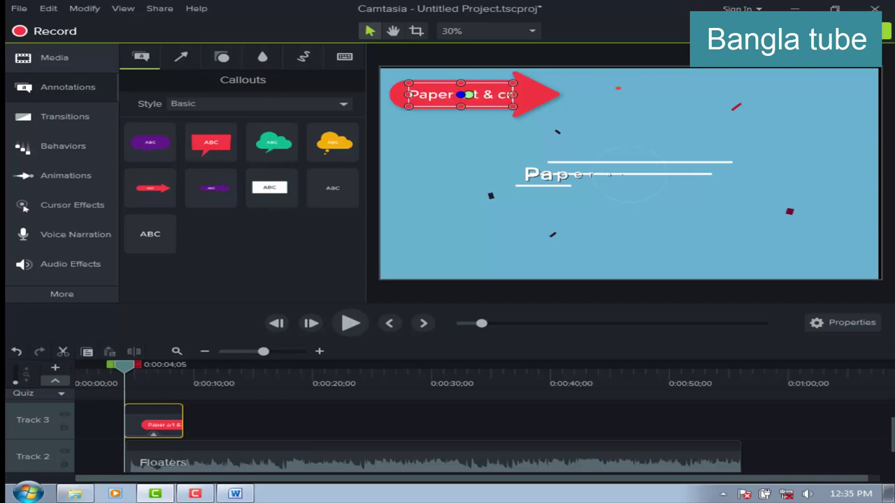
text(aft)
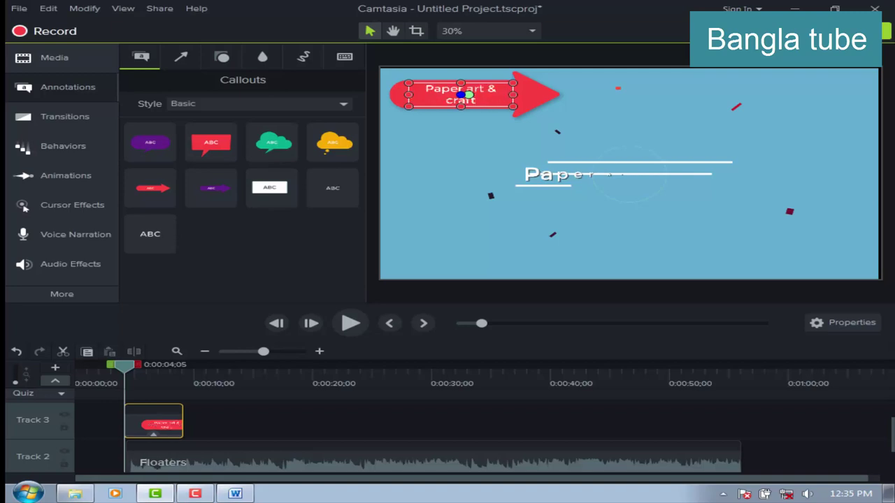
click(459, 124)
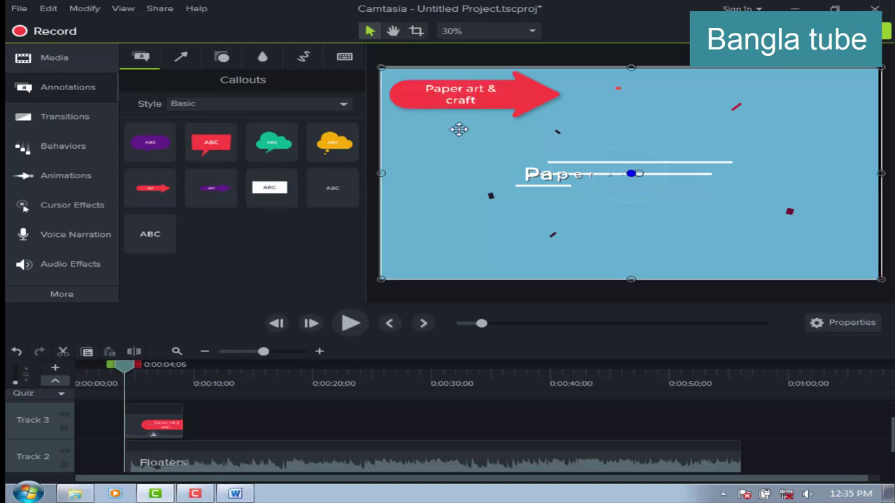
Widen the arrow callout so its text fits on one line, and nudge it closer to the frame's upper-left corner
click(523, 98)
drag(514, 95, 524, 95)
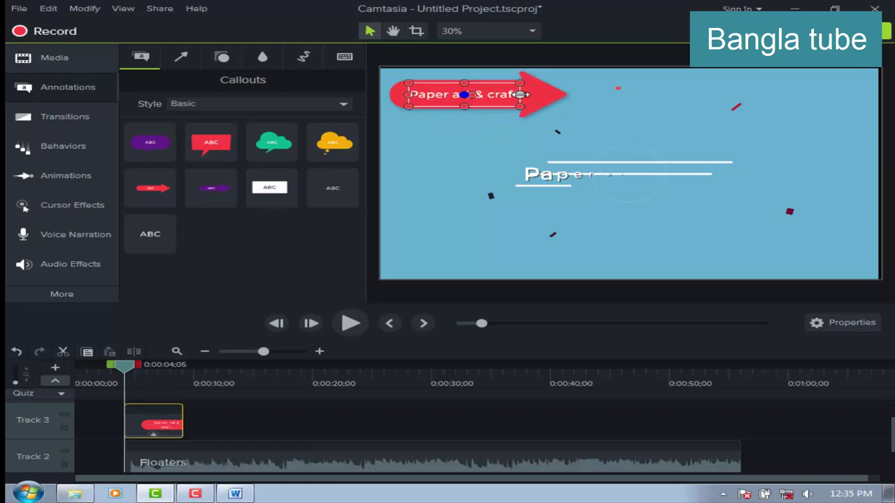
click(462, 129)
mouse_move(453, 98)
mouse_down()
mouse_move(627, 110)
mouse_move(761, 100)
mouse_move(727, 138)
mouse_move(568, 246)
mouse_move(452, 189)
mouse_move(469, 112)
mouse_move(443, 93)
mouse_move(454, 101)
mouse_up()
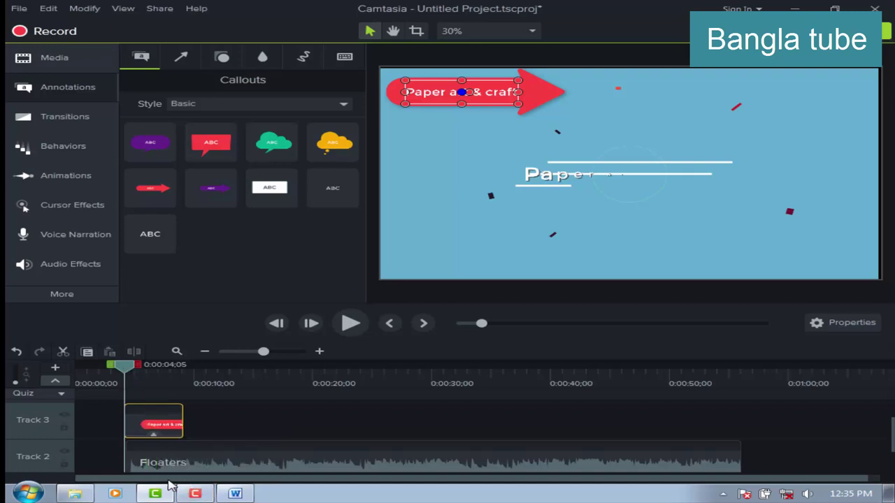
Shift the "Paper art & craft" callout on Track 3 to start together with the Floaters clip on Track 2
scroll(891, 447, down, 2)
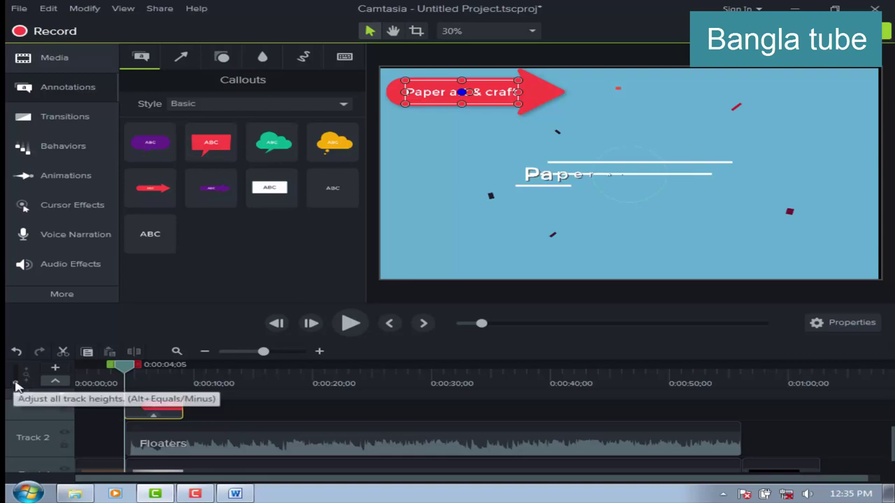
scroll(18, 384, down, 2)
scroll(18, 385, up, 2)
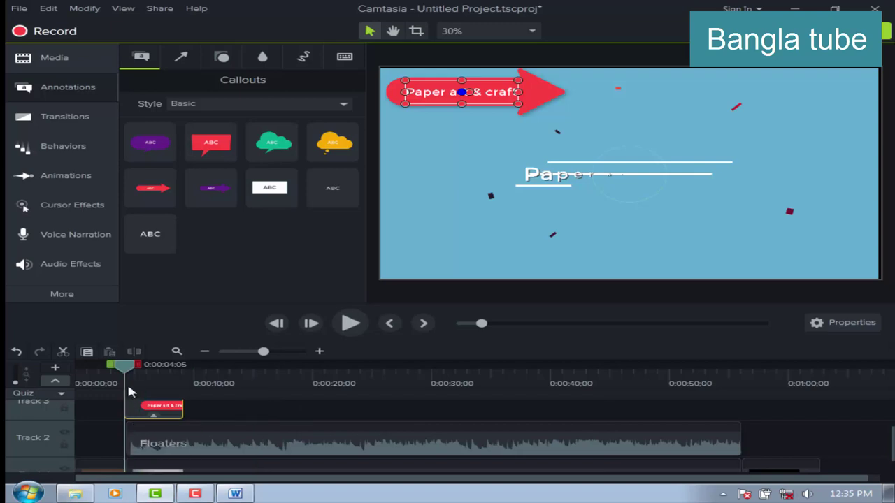
drag(124, 365, 112, 365)
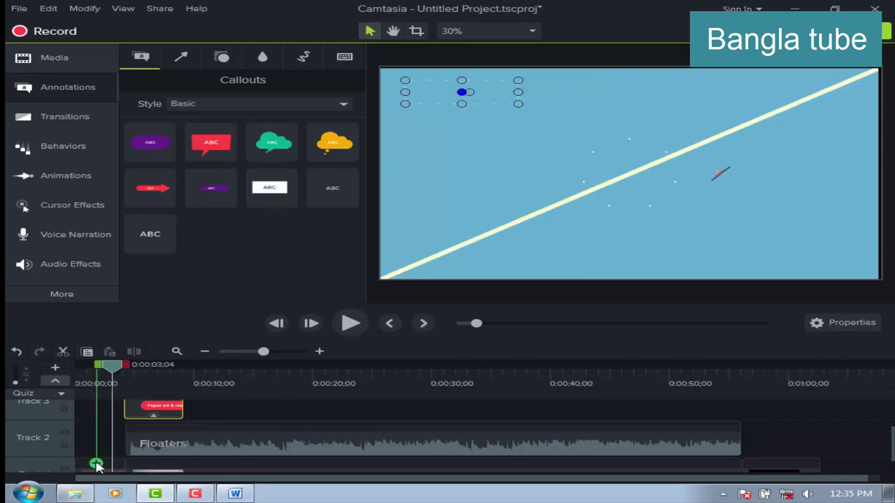
drag(96, 467, 85, 466)
drag(116, 368, 119, 368)
drag(136, 414, 140, 408)
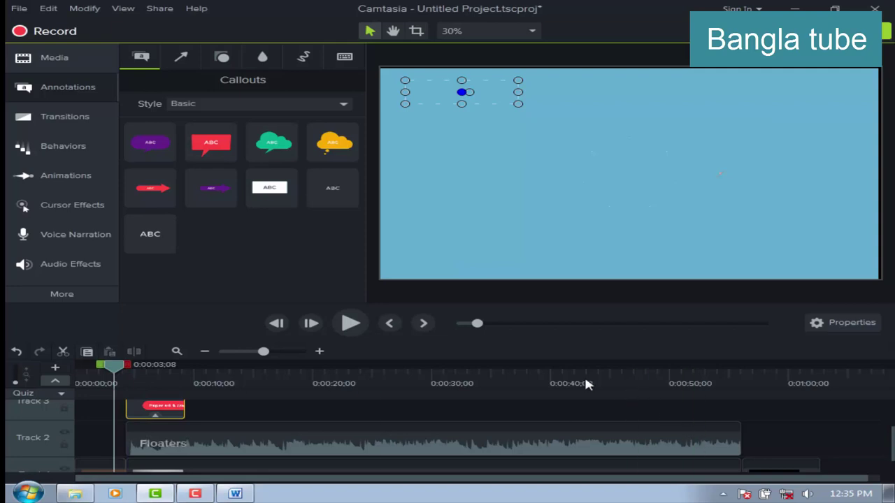
Play the project from 0:00:03;08 to check when the arrow callout appears, and return the playhead to 0:00:04;04
click(349, 324)
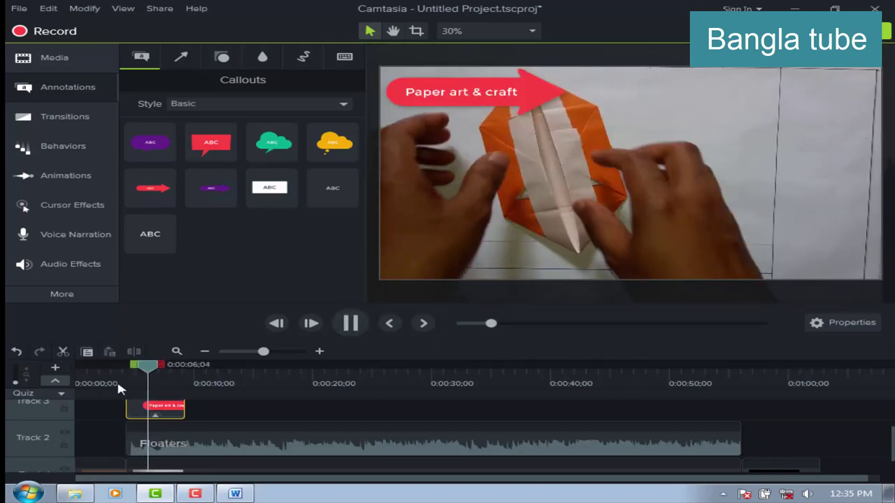
click(349, 323)
drag(183, 370, 130, 382)
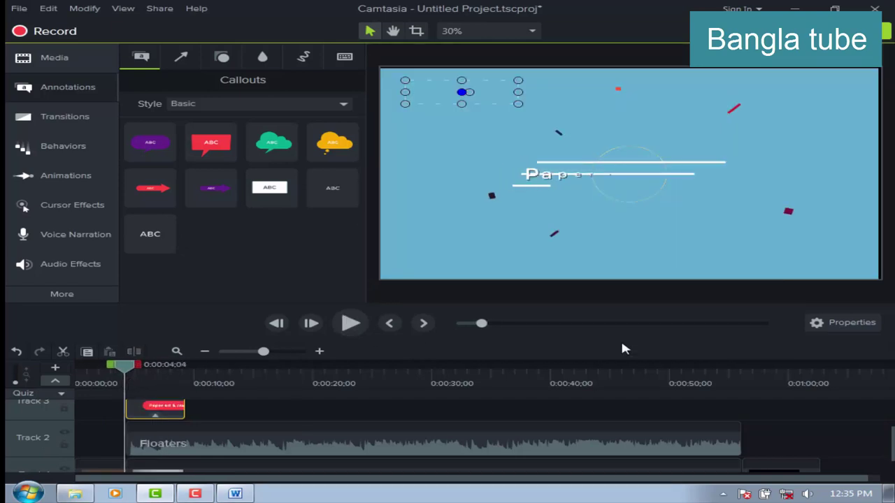
Move the "Paper art & craft" callout on Track 3 to start at about 0:00:05;01, after the intro
click(142, 414)
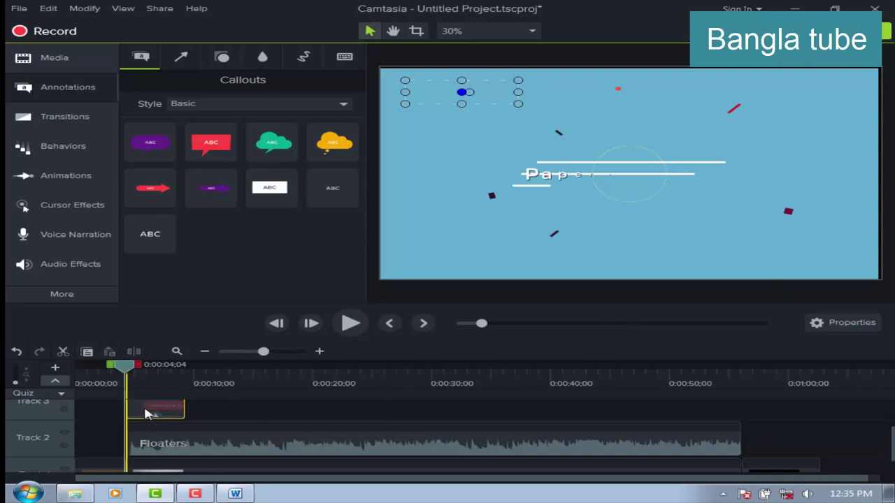
drag(147, 415, 160, 434)
scroll(156, 411, down, 1)
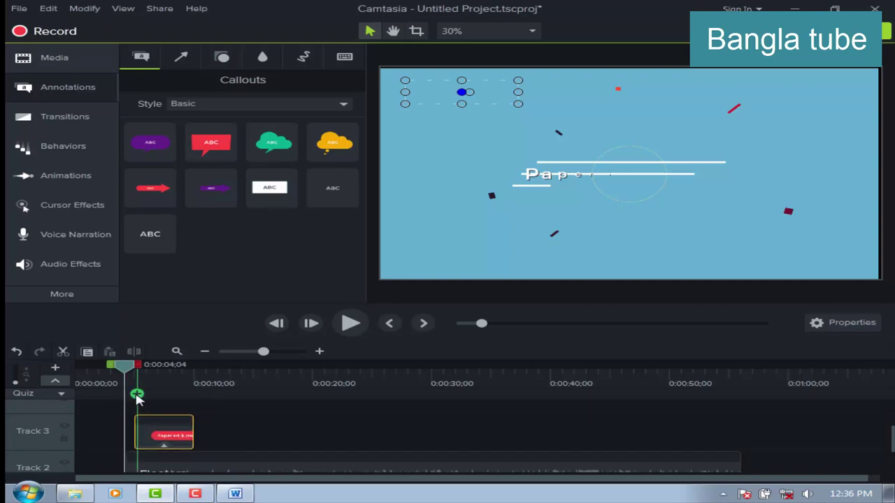
Play the project from 0:00:03;08 past the end of the arrow callout, and set the playhead to 0:00:05;01
drag(123, 372, 115, 371)
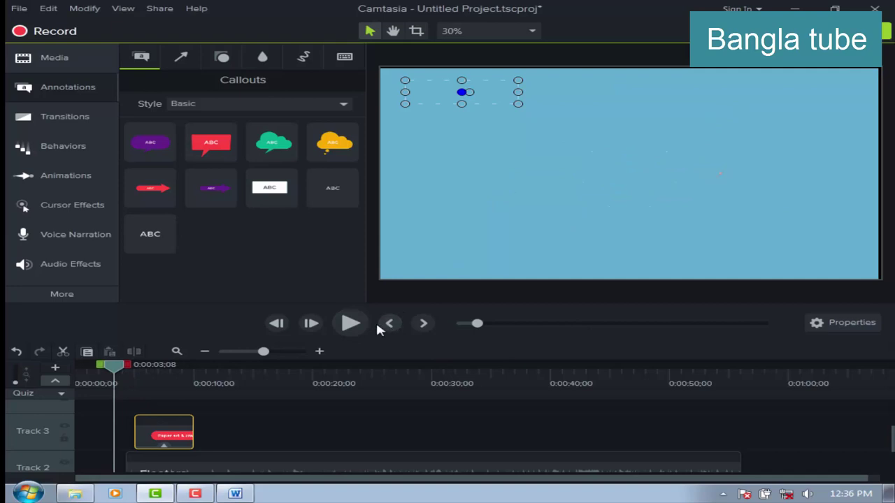
click(349, 324)
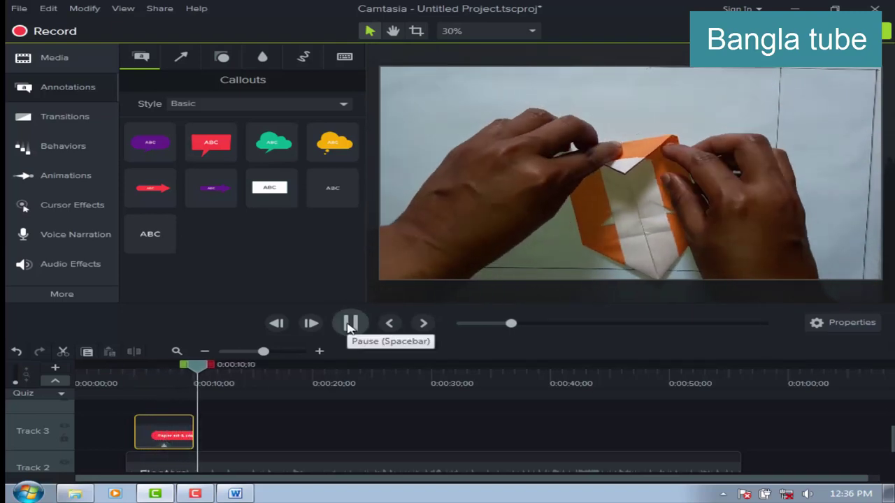
click(349, 323)
drag(202, 366, 135, 383)
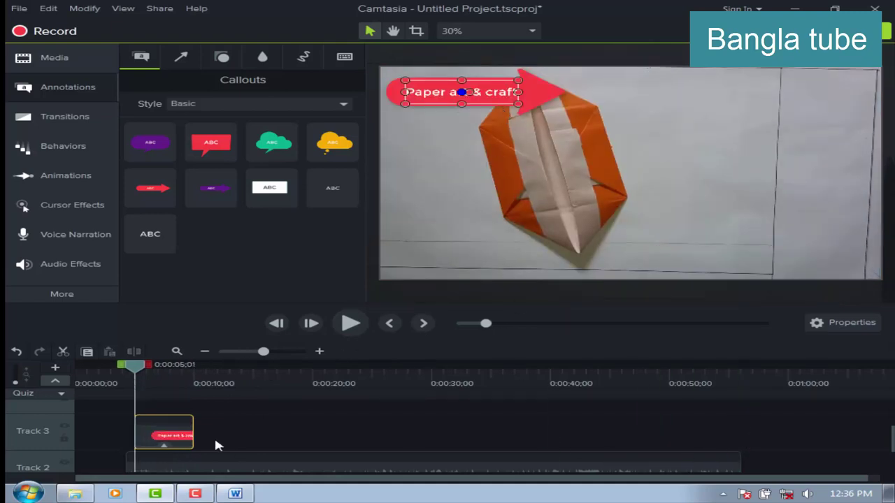
Extend the "Paper art & craft" callout on Track 3 to the end of the Floaters clip and preview it in playback
drag(213, 430, 730, 446)
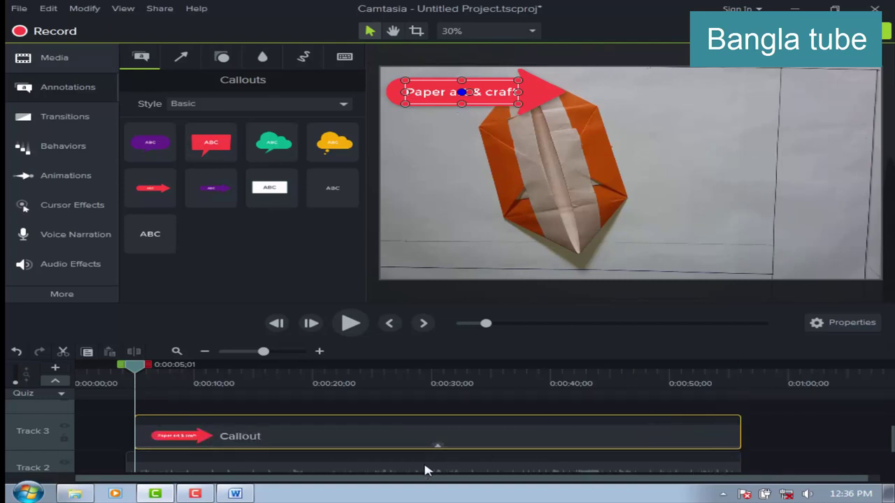
mouse_move(139, 372)
mouse_down()
mouse_move(150, 371)
mouse_move(133, 370)
mouse_up()
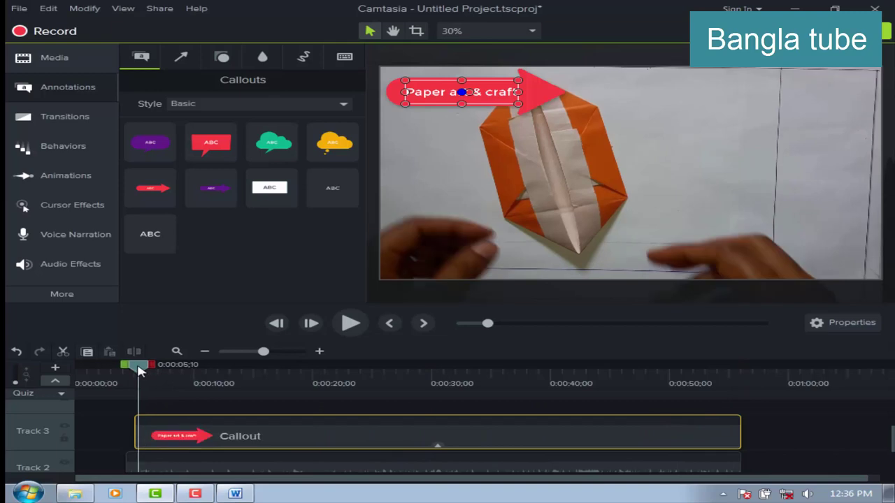
click(351, 323)
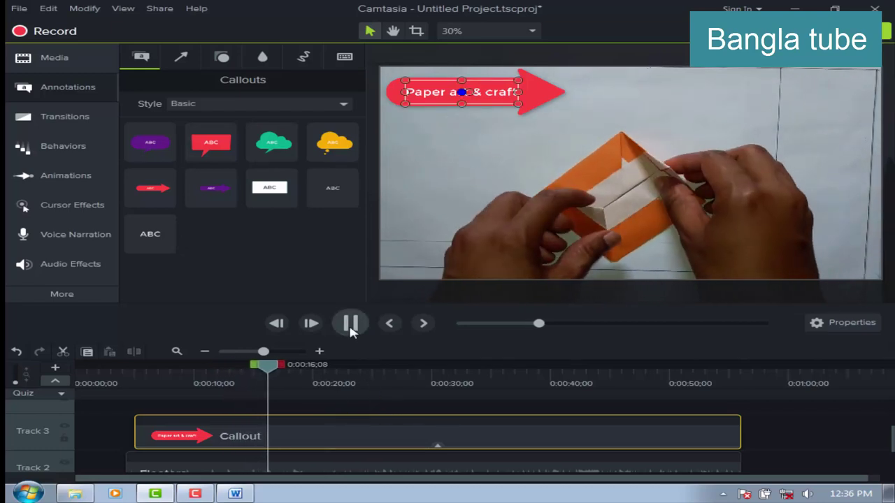
click(351, 327)
Shorten the arrow callout to end about 7 seconds before the Floaters clip does, and set the playhead to 0:00:49;14
drag(740, 430, 656, 434)
click(705, 439)
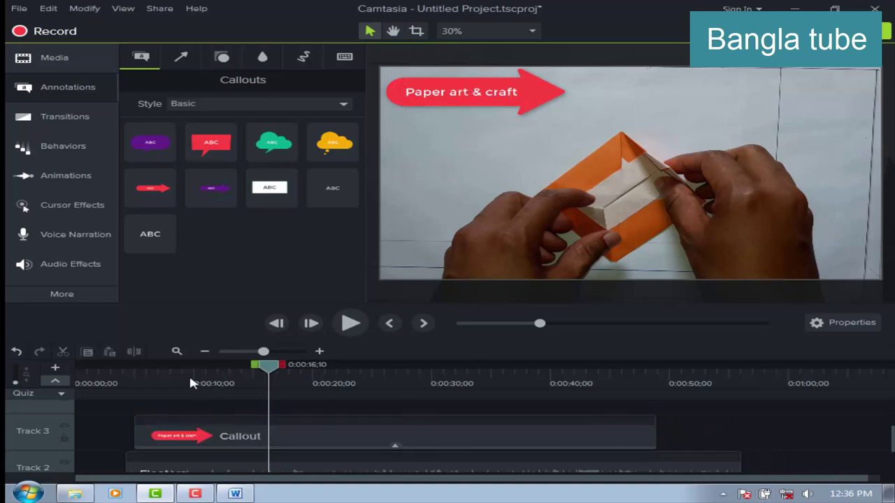
drag(273, 371, 645, 444)
drag(646, 371, 664, 372)
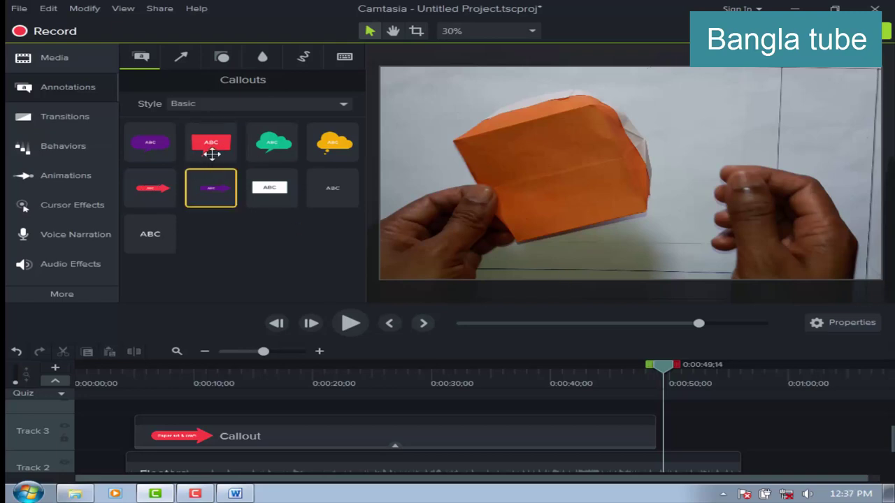
Add the red speech-bubble callout at the playhead on Track 3 with the text "please subscribe my channel"
click(239, 157)
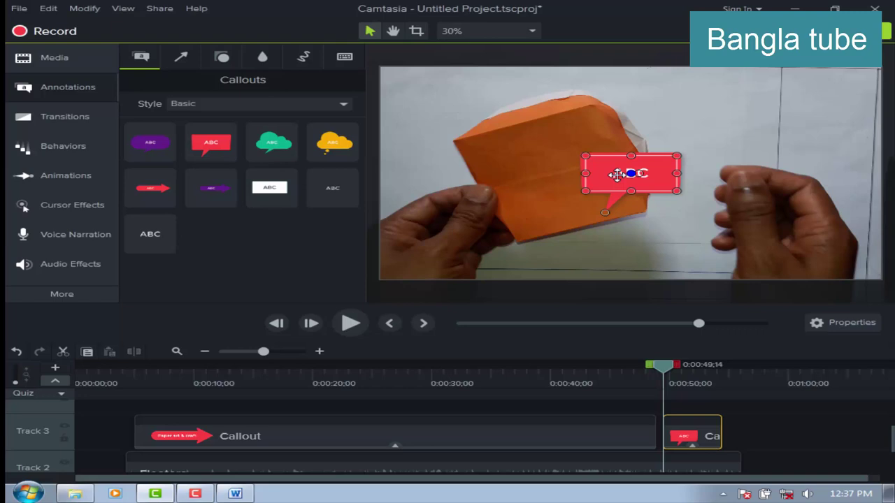
key(BackSpace)
text(please subscri)
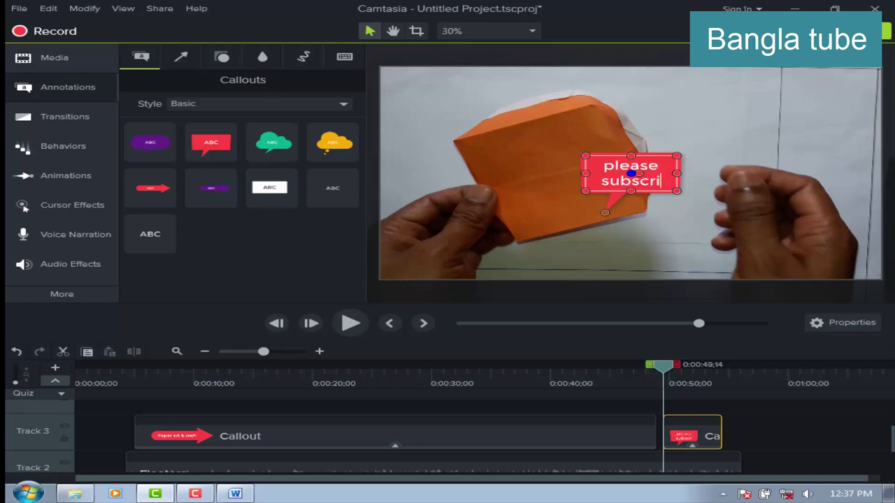
text(be)
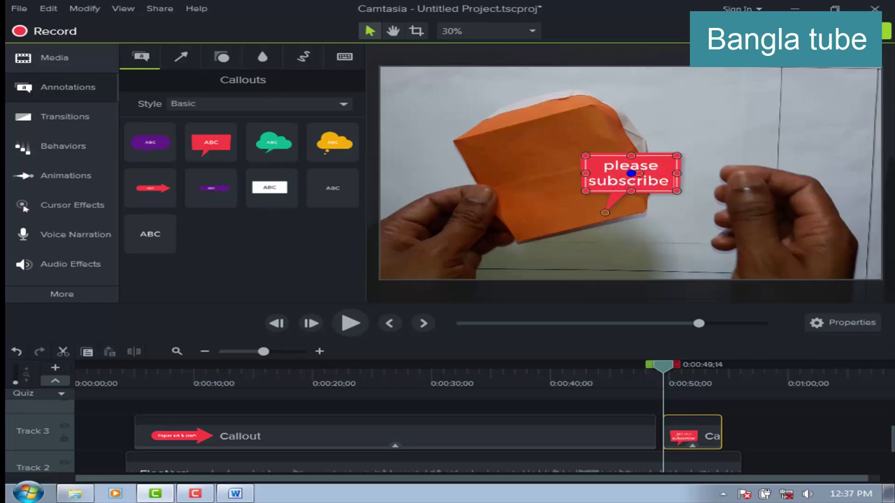
text( my channel)
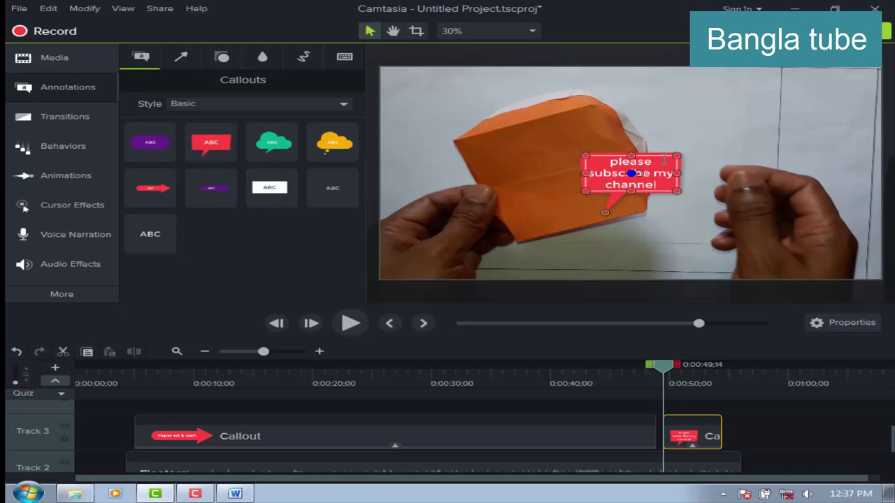
key(Escape)
Widen the speech-bubble callout to fit its text on one line, move it to the frame's upper right, and aim its tail at the right-hand fingers
click(675, 175)
drag(676, 173, 859, 173)
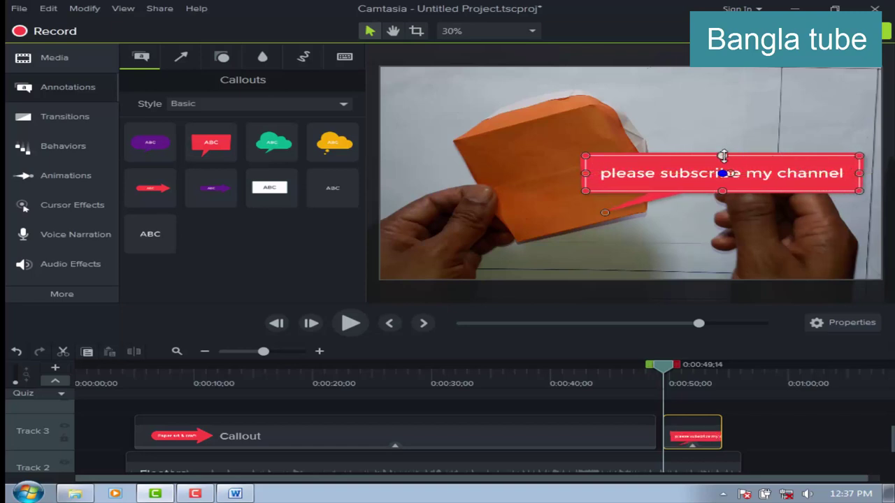
drag(722, 155, 691, 102)
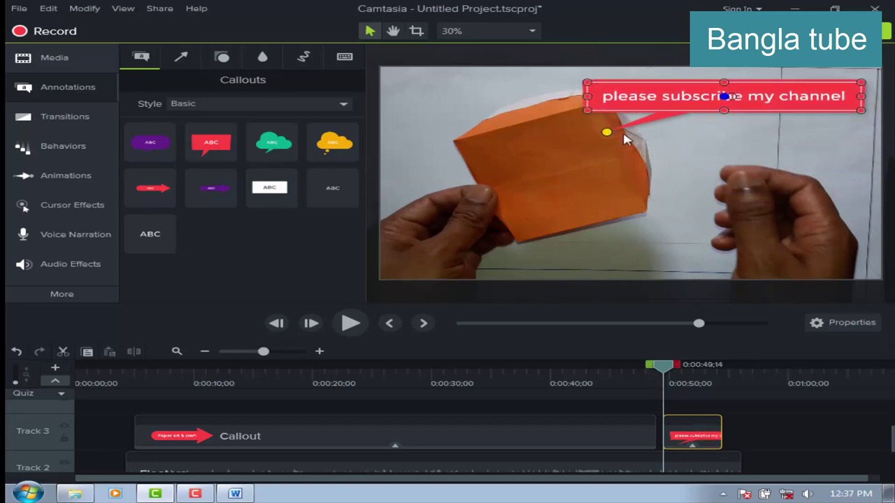
drag(605, 132, 799, 189)
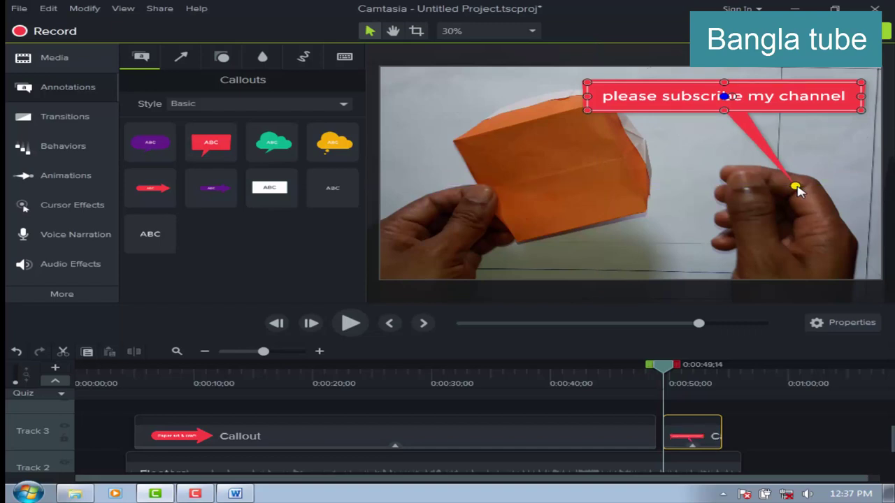
Extend the speech-bubble callout on Track 3 to end just before the Floaters clip does, and set the playhead to 0:00:46;23
drag(688, 436, 687, 468)
drag(720, 440, 720, 441)
scroll(893, 458, down, 1)
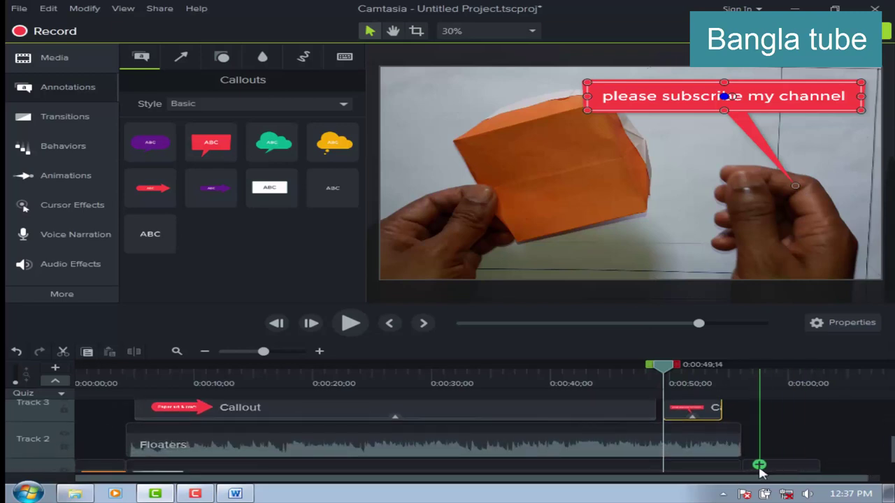
mouse_move(754, 469)
mouse_down()
mouse_move(782, 475)
mouse_move(744, 470)
mouse_up()
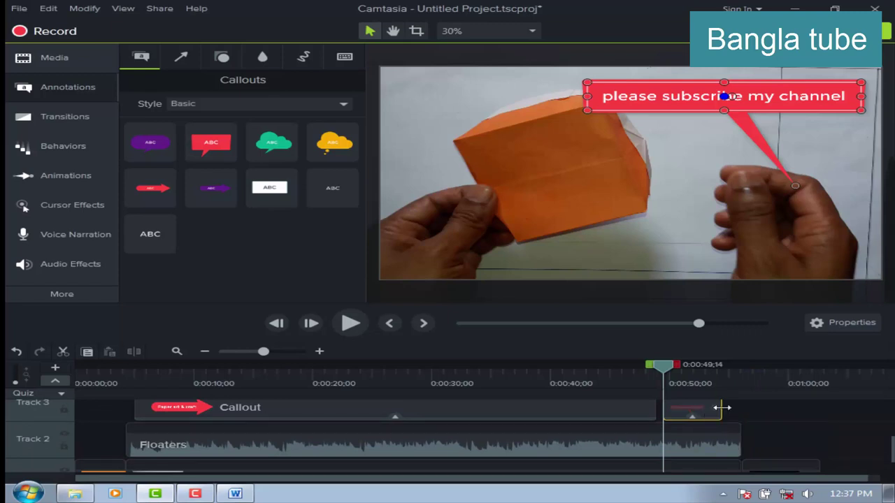
mouse_move(722, 407)
mouse_down()
mouse_move(739, 406)
mouse_move(731, 406)
mouse_up()
drag(662, 378, 631, 378)
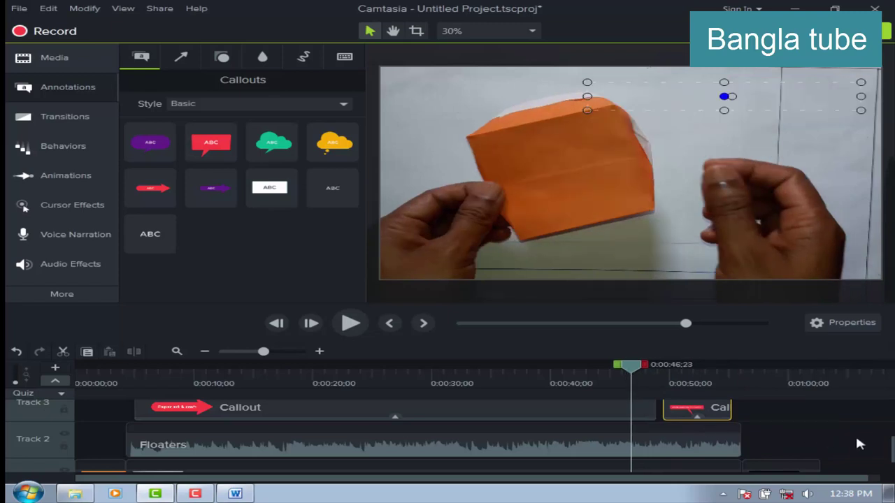
Play the timeline from 0:00:41;28 to check the changeover between the arrow and speech-bubble callouts on Track 3
scroll(838, 441, up, 2)
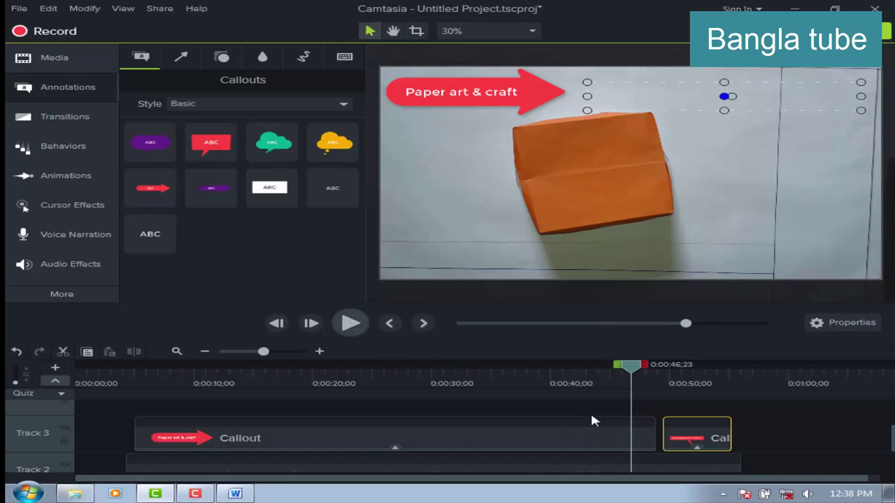
drag(631, 364, 573, 364)
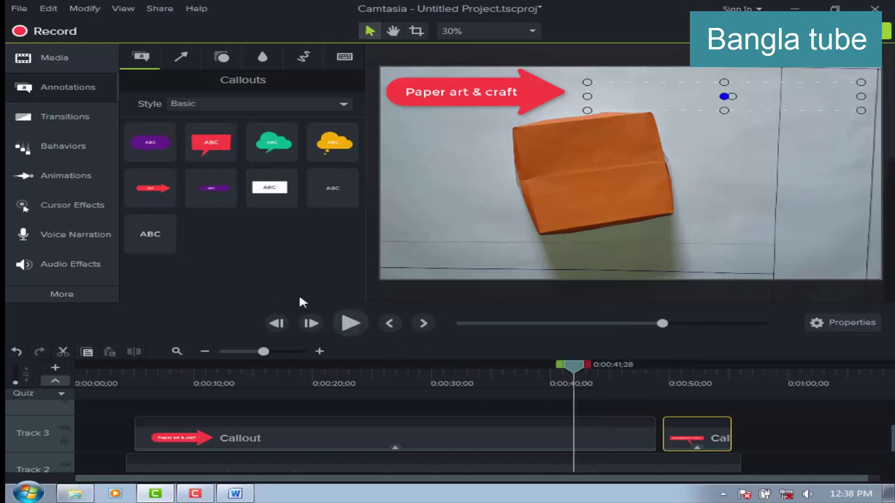
click(350, 330)
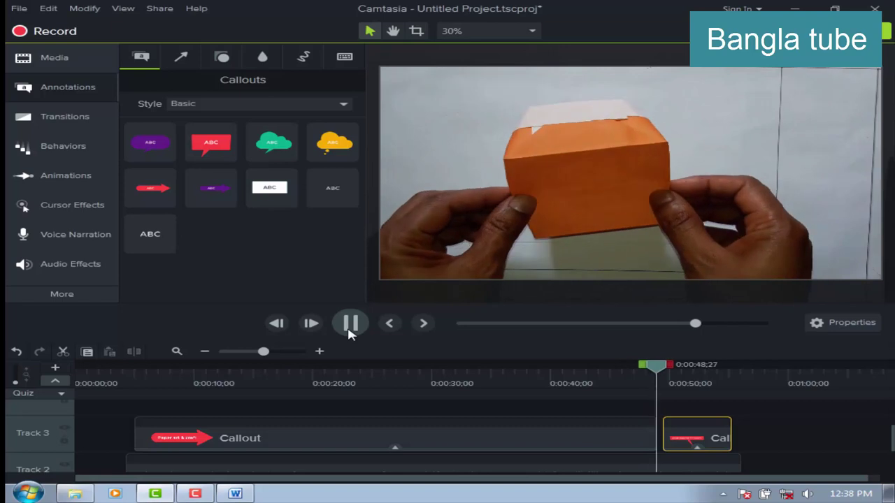
click(654, 394)
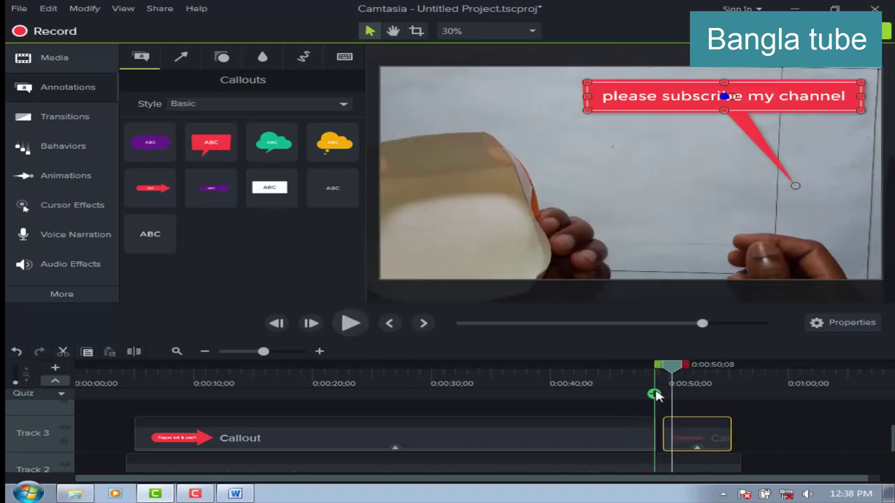
Move the speech-bubble callout on Track 3 to start directly after the arrow callout, and play from 0:00:48;00 into the outro
drag(671, 372, 645, 367)
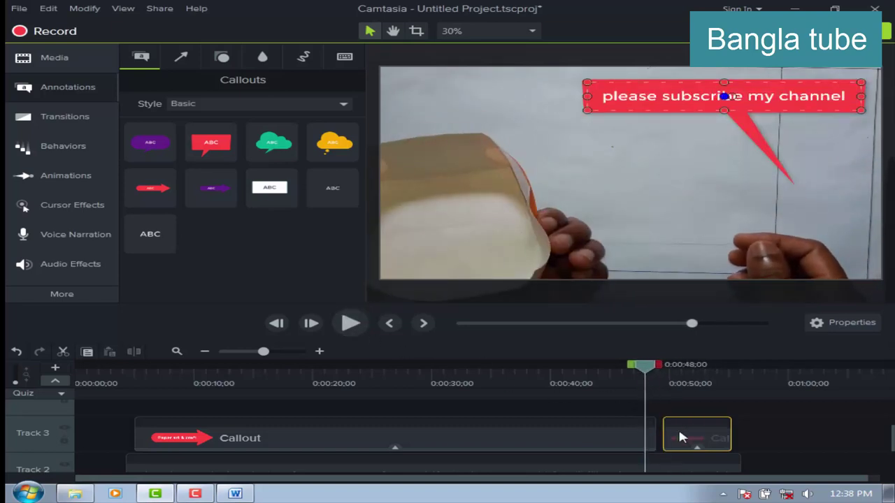
drag(677, 437, 662, 430)
click(352, 327)
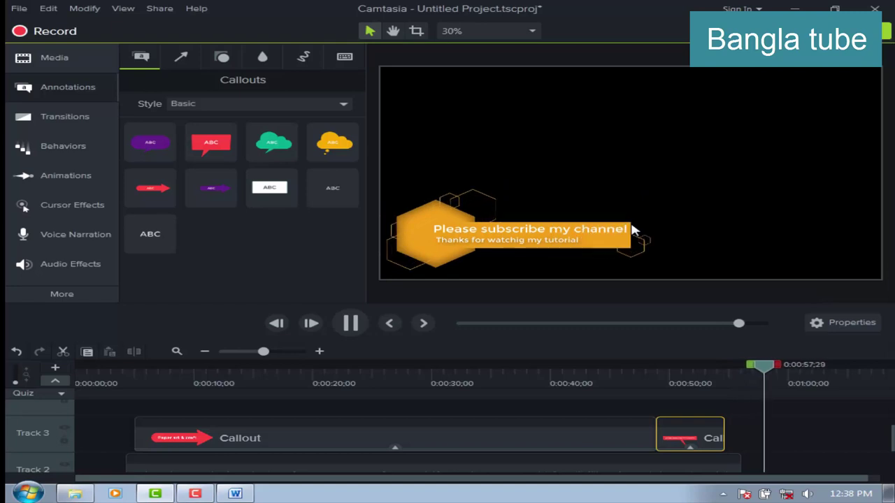
click(358, 334)
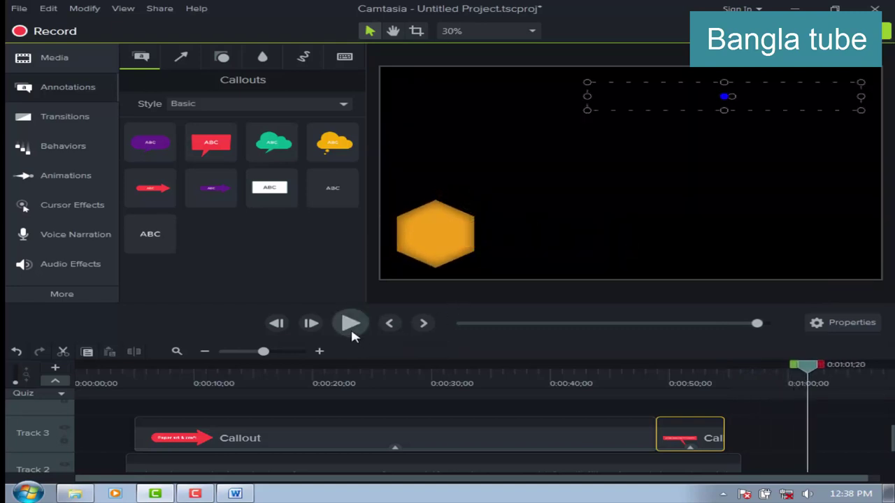
Set the playhead to 0:00:26;02 and switch to the tutorial document in Word to review the topic list
click(384, 377)
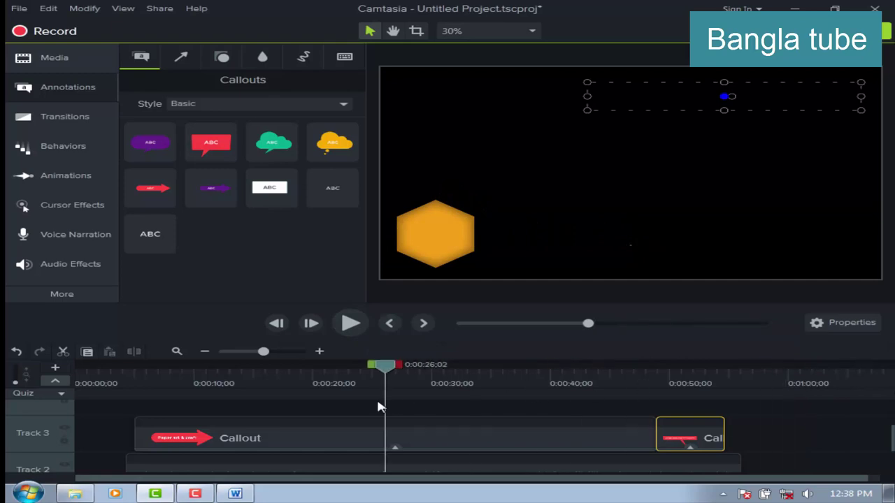
mouse_move(598, 412)
mouse_down()
mouse_move(530, 422)
mouse_move(204, 418)
mouse_up()
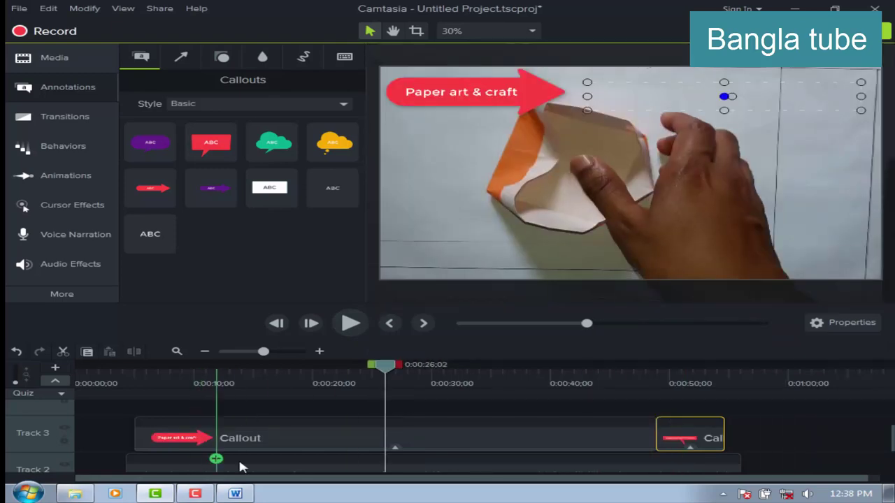
drag(320, 458, 319, 443)
click(235, 493)
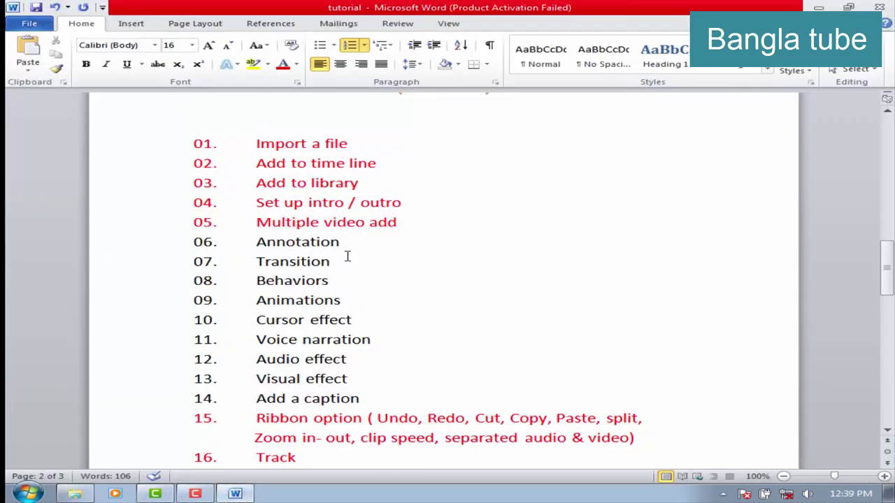